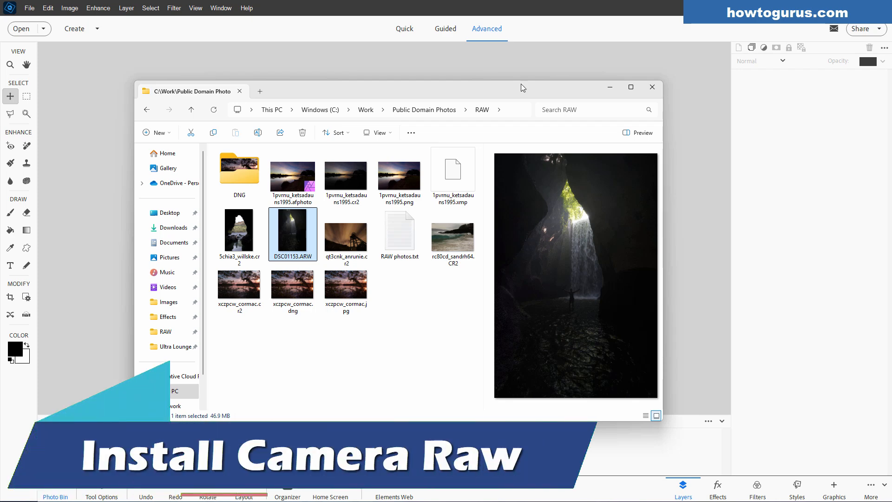
- Minimise the file browser window and check where the command for installing Camera Raw is found
{"action": "left_click", "coordinate": [609, 91]}
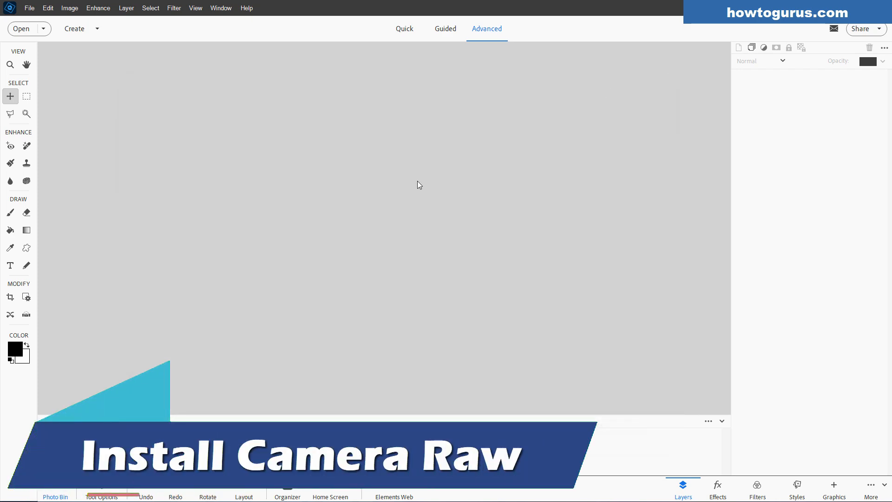
{"action": "left_click", "coordinate": [246, 9]}
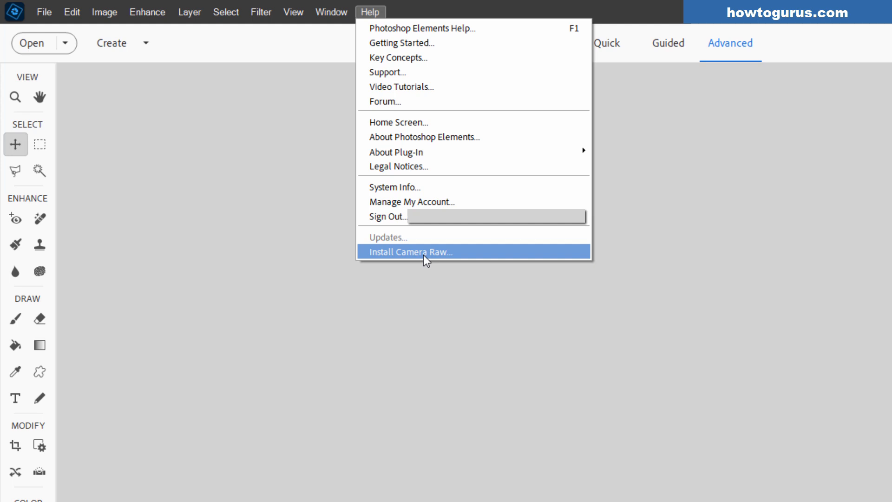
{"action": "left_click", "coordinate": [473, 309]}
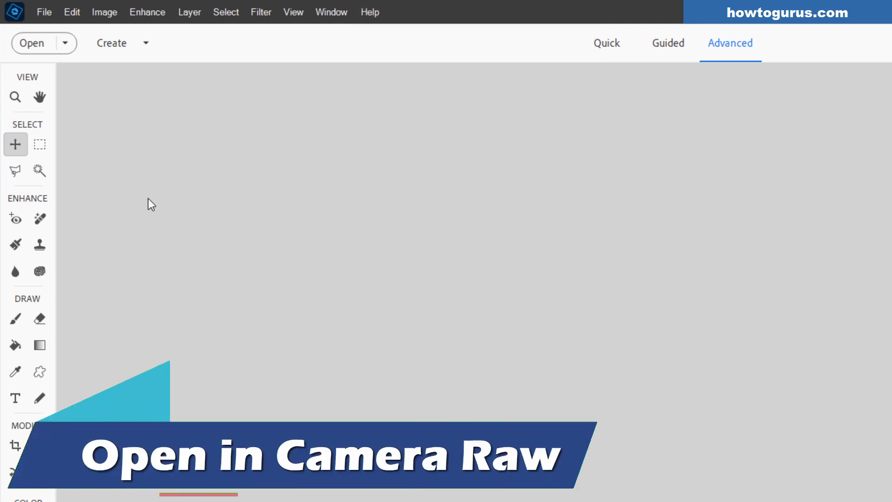
- Open DSC01153.ARW from the RAW folder in Camera Raw and reposition the Camera Raw window
{"action": "left_click", "coordinate": [43, 13]}
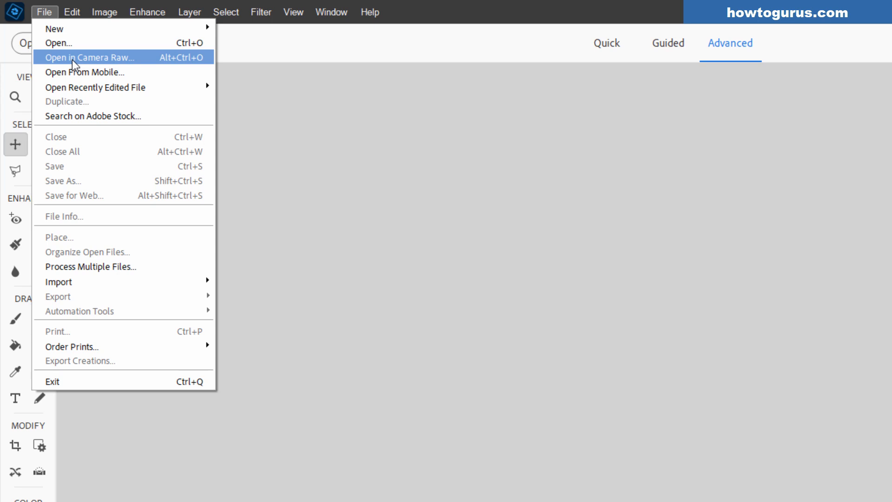
{"action": "left_click", "coordinate": [72, 57]}
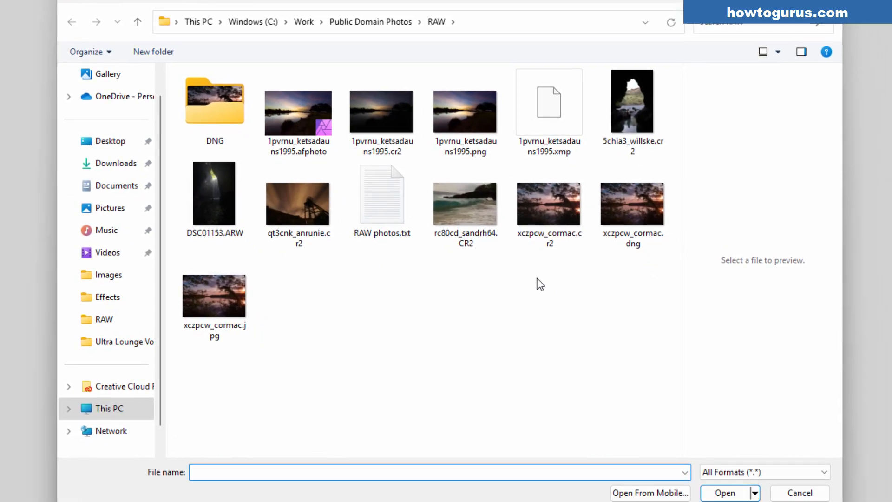
{"action": "left_click", "coordinate": [209, 186]}
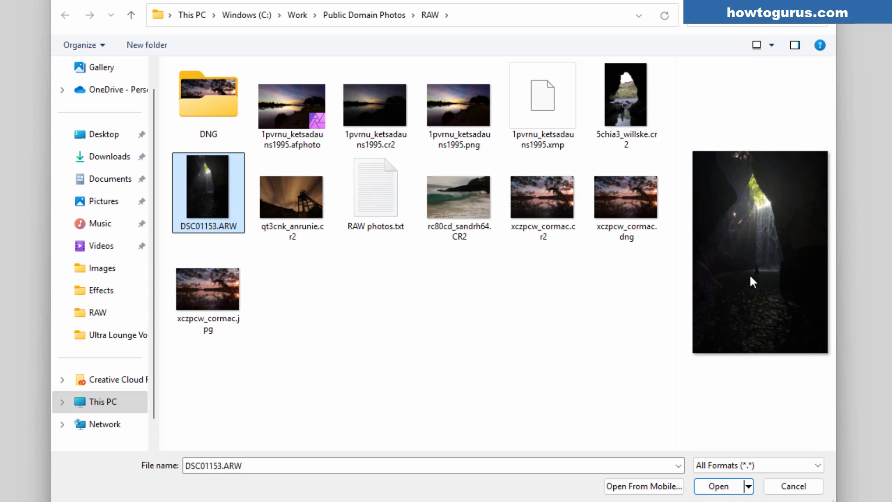
{"action": "left_click", "coordinate": [718, 485]}
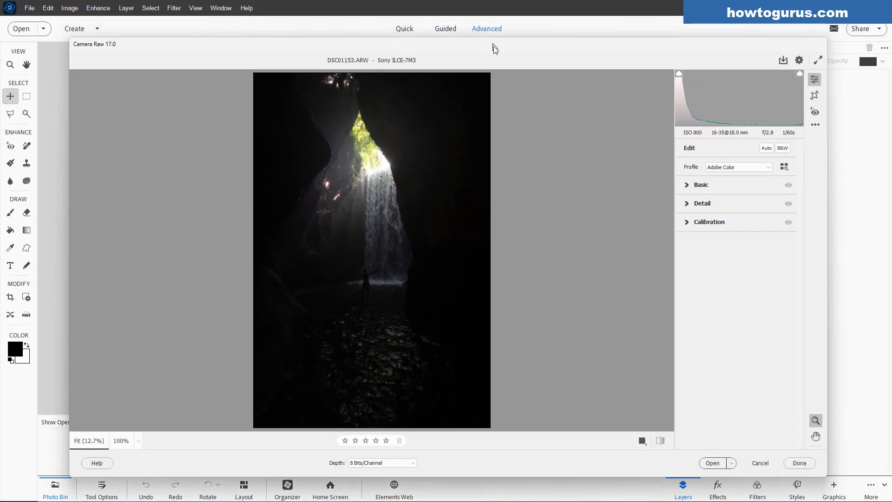
{"action": "left_click_drag", "start_coordinate": [495, 49], "coordinate": [437, 61]}
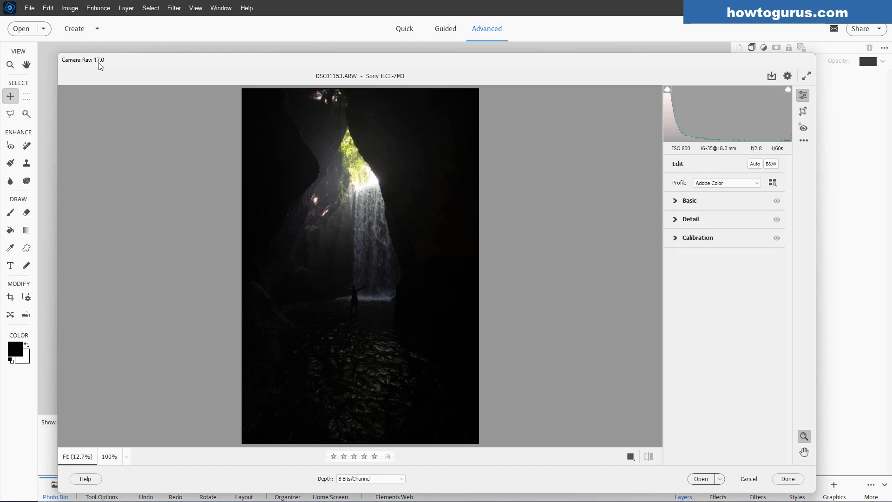
{"action": "left_click_drag", "start_coordinate": [386, 66], "coordinate": [397, 58]}
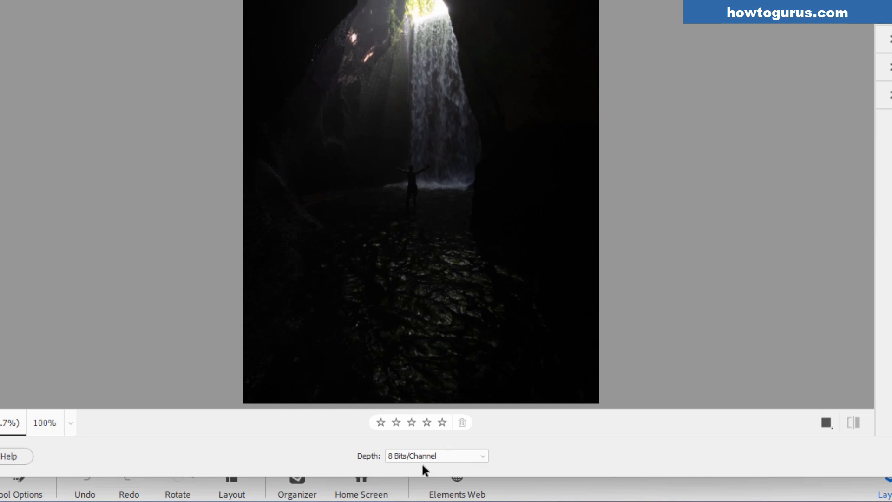
- Set the image depth to 16 Bits/Channel and call up the options for converting and saving the image
{"action": "left_click", "coordinate": [448, 457]}
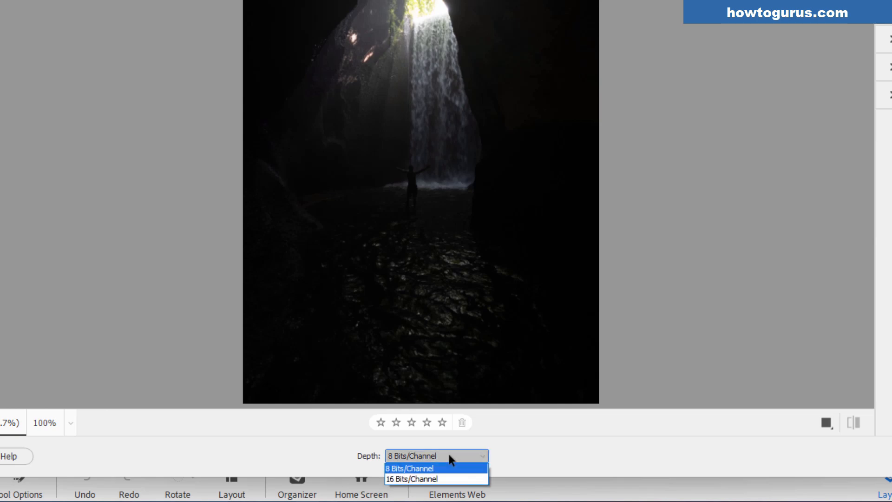
{"action": "left_click", "coordinate": [421, 477]}
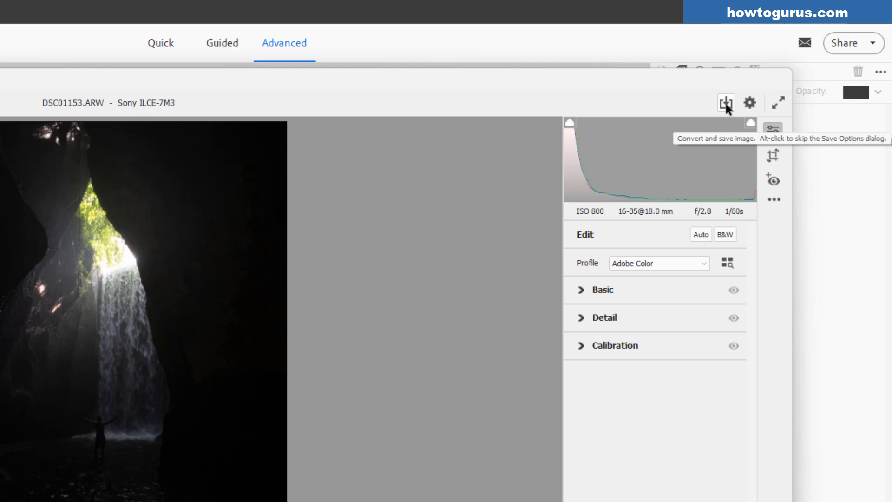
{"action": "left_click", "coordinate": [726, 103]}
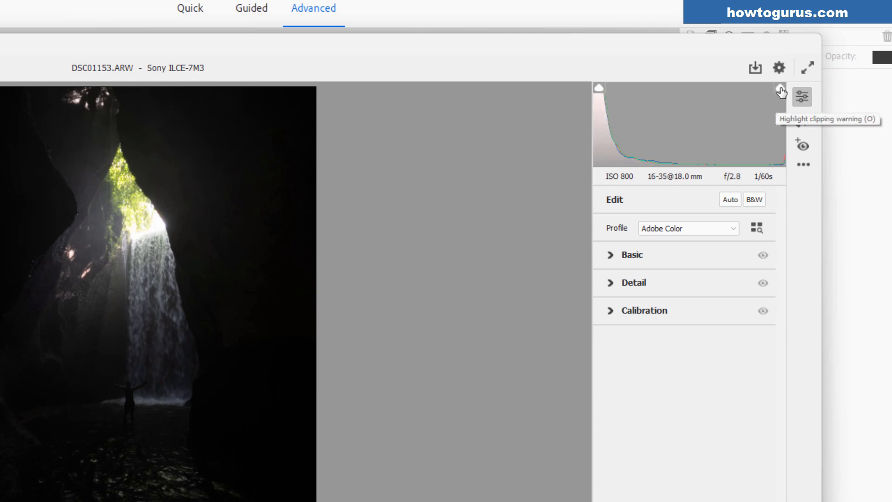
- Show the shadow and highlight clipping warnings on the photo, and turn both off again
{"action": "left_click", "coordinate": [598, 89]}
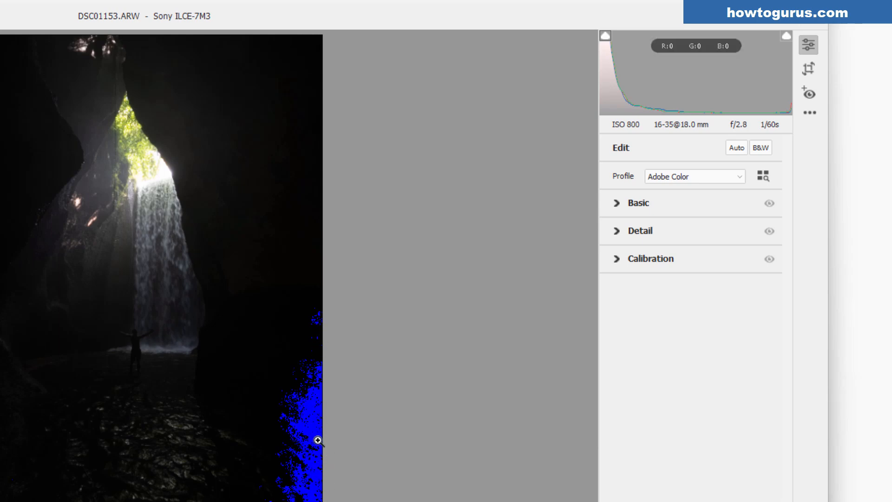
{"action": "left_click", "coordinate": [787, 37]}
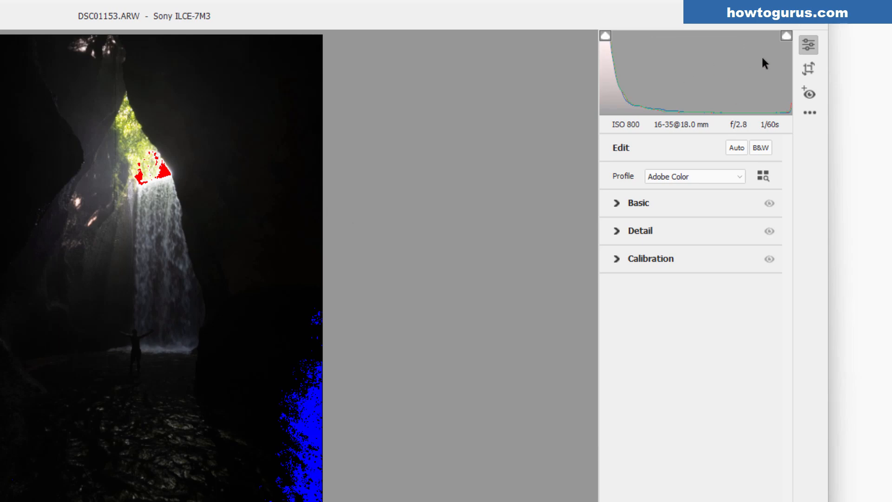
{"action": "left_click", "coordinate": [786, 36]}
{"action": "left_click", "coordinate": [606, 37]}
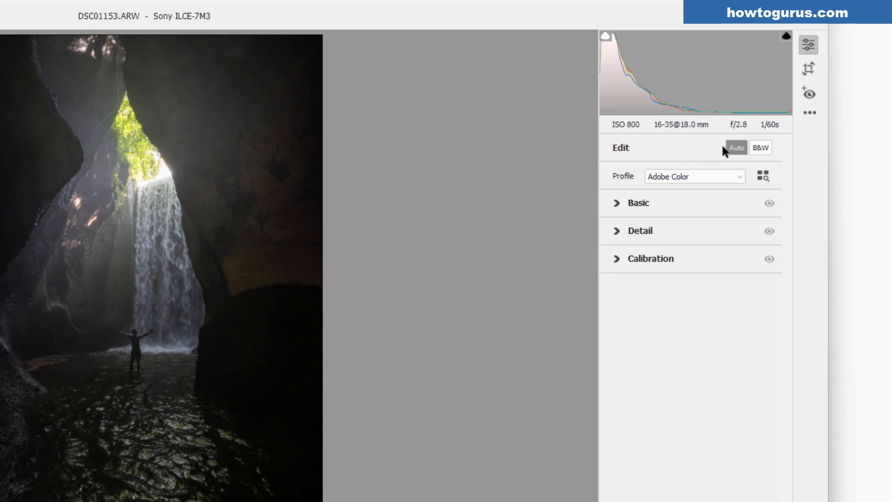
- Try the automatic adjustment and the black-and-white conversion on the photo, undoing each one
{"action": "key", "text": "ctrl+z"}
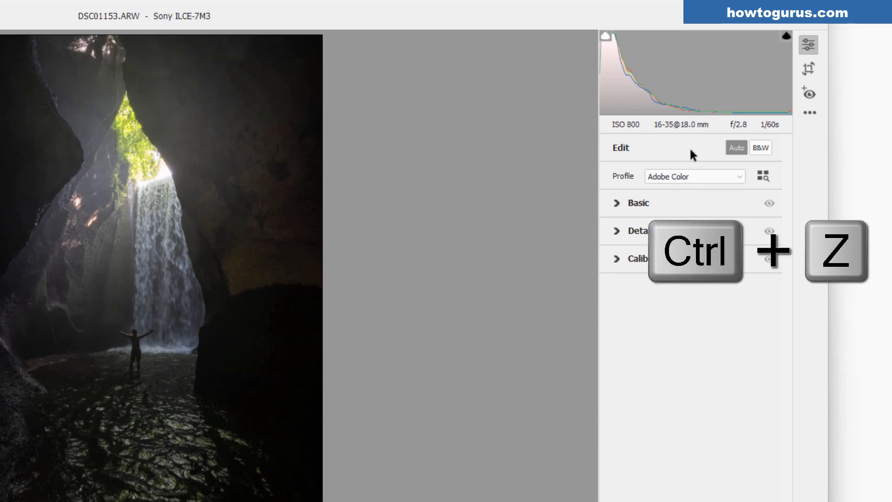
{"action": "left_click", "coordinate": [759, 147]}
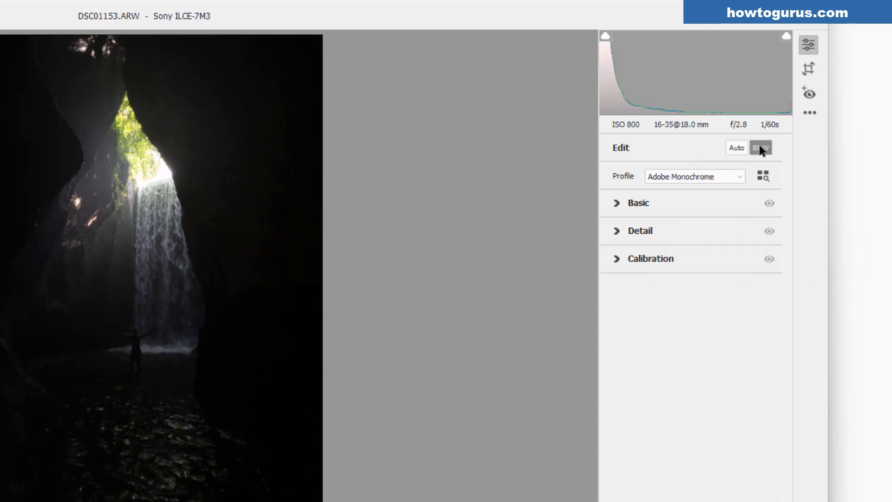
{"action": "key", "text": "ctrl+z"}
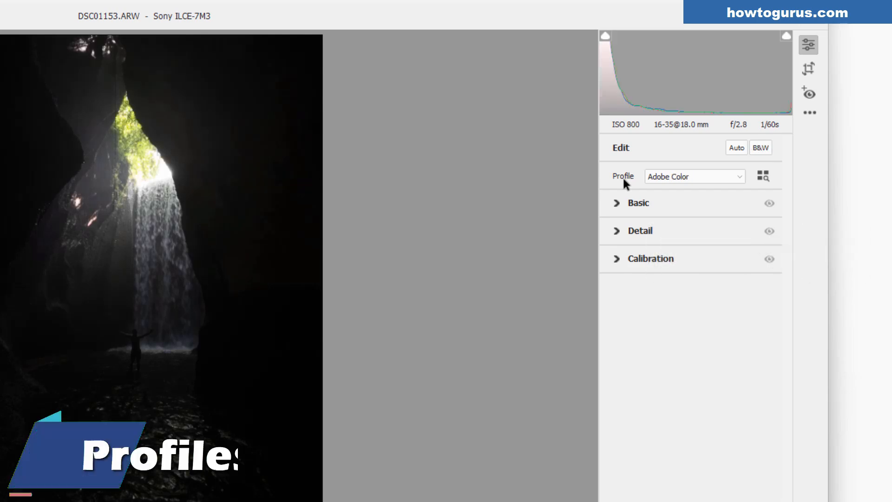
- Examine the available profiles, including the Adobe Raw and Camera Matching groups, and return to the edit settings without choosing another profile
{"action": "left_click", "coordinate": [739, 180]}
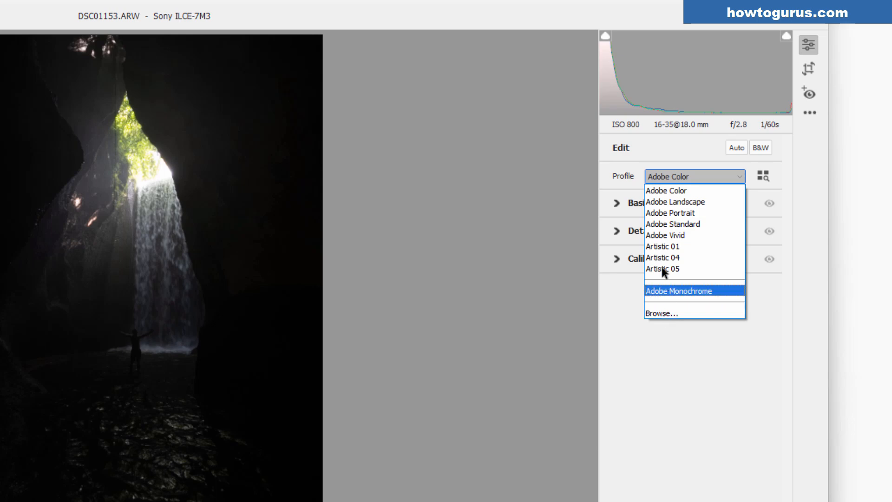
{"action": "left_click", "coordinate": [631, 162]}
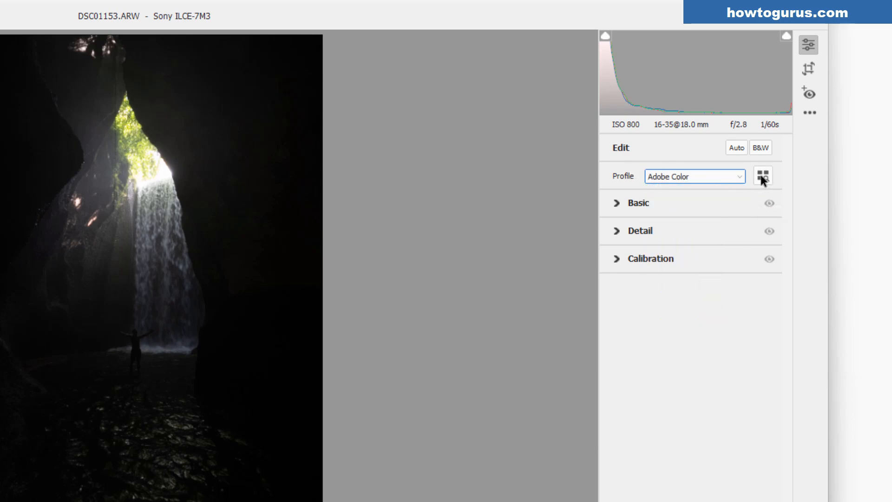
{"action": "left_click", "coordinate": [763, 177]}
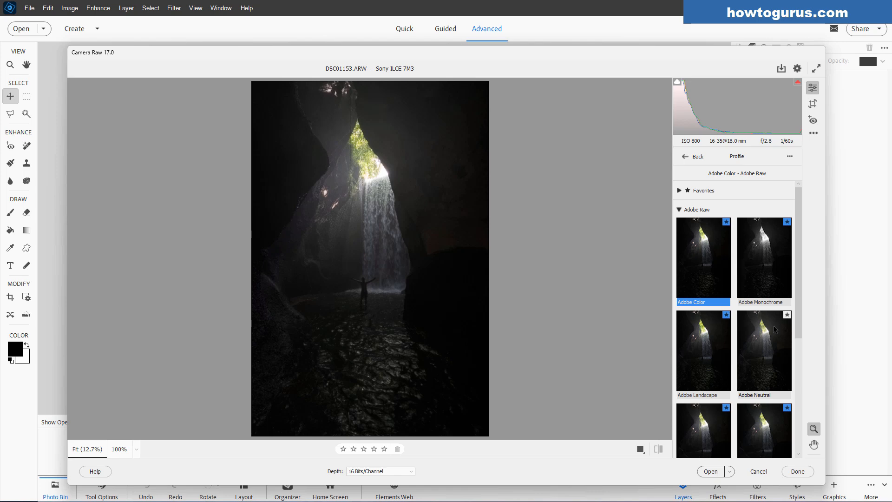
{"action": "scroll", "coordinate": [794, 288], "scroll_direction": "down", "scroll_amount": 3}
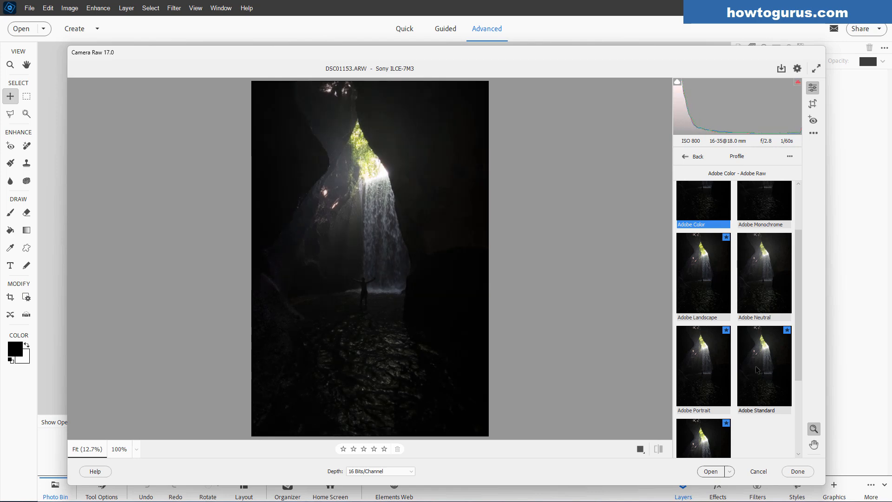
{"action": "left_click_drag", "start_coordinate": [798, 296], "coordinate": [798, 375]}
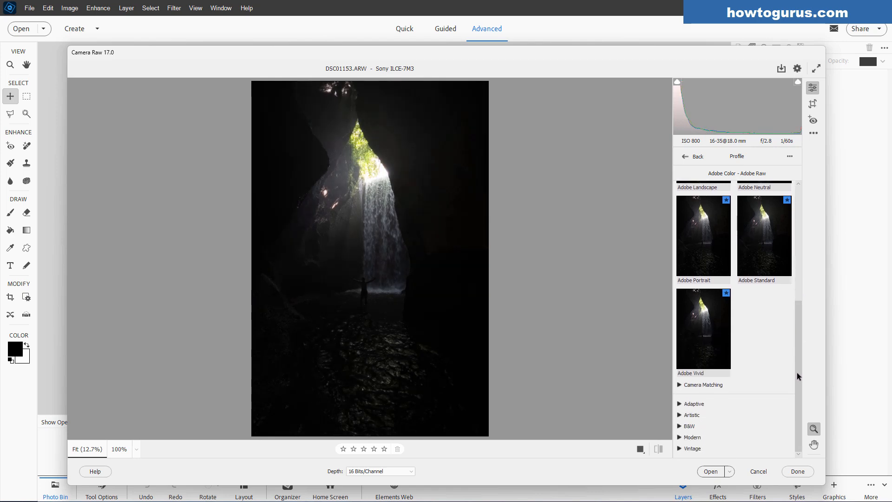
{"action": "left_click", "coordinate": [767, 387]}
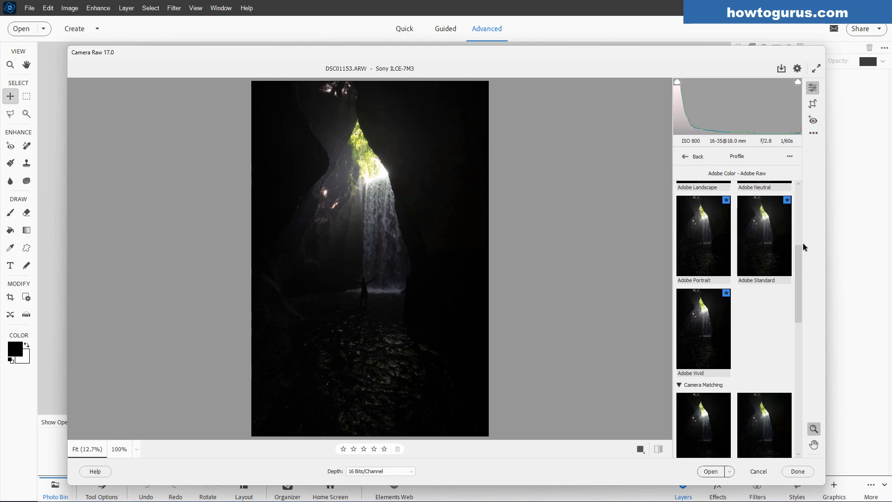
{"action": "left_click_drag", "start_coordinate": [803, 243], "coordinate": [799, 300]}
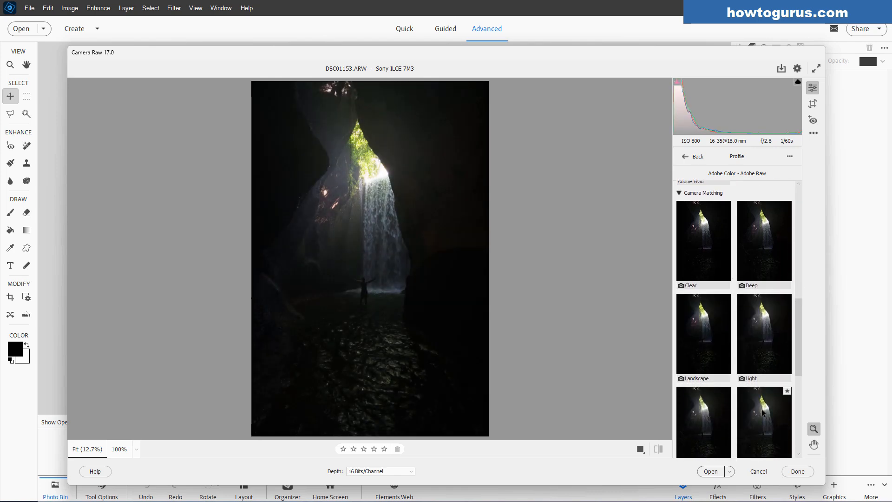
{"action": "scroll", "coordinate": [762, 413], "scroll_direction": "down", "scroll_amount": 10}
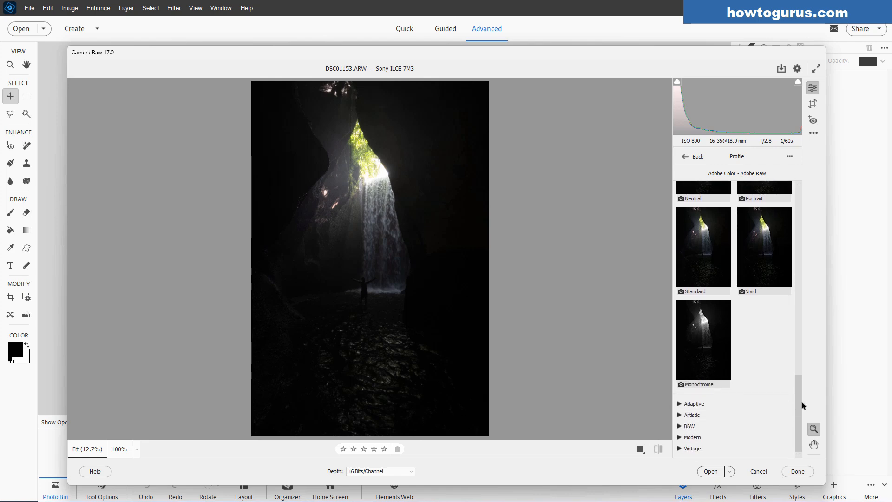
{"action": "left_click_drag", "start_coordinate": [798, 408], "coordinate": [798, 221]}
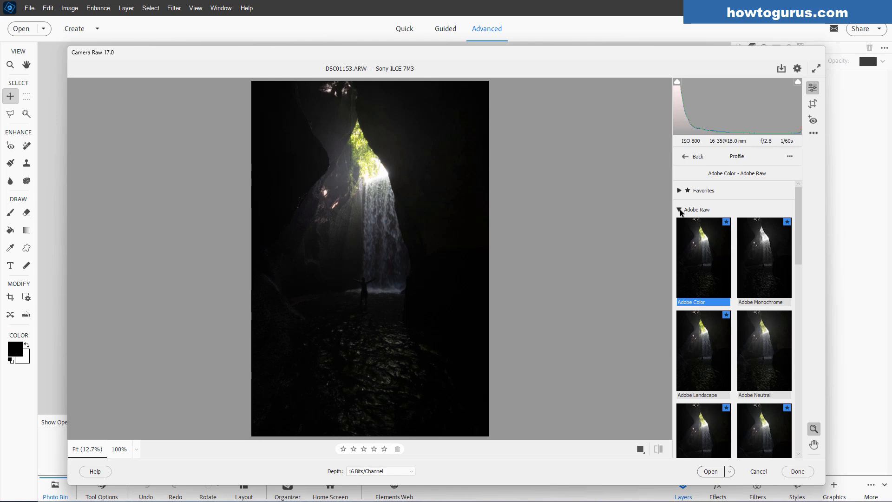
{"action": "left_click", "coordinate": [680, 210]}
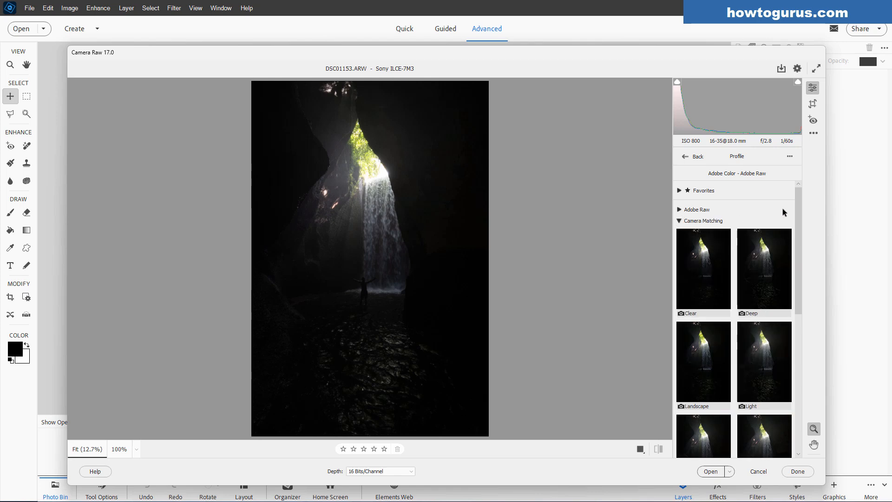
{"action": "left_click", "coordinate": [686, 158]}
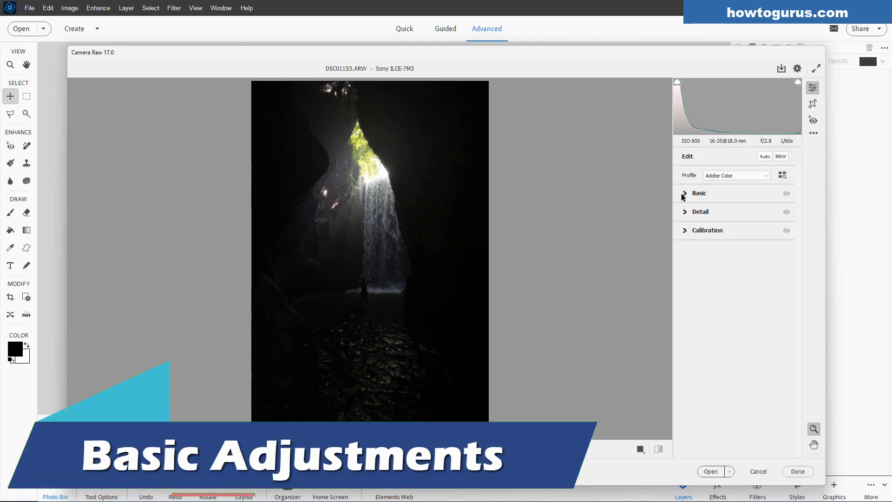
- Try temperature and tint changes in the Basic settings, including a tint of 0, and reset the image to its default settings
{"action": "left_click", "coordinate": [684, 193]}
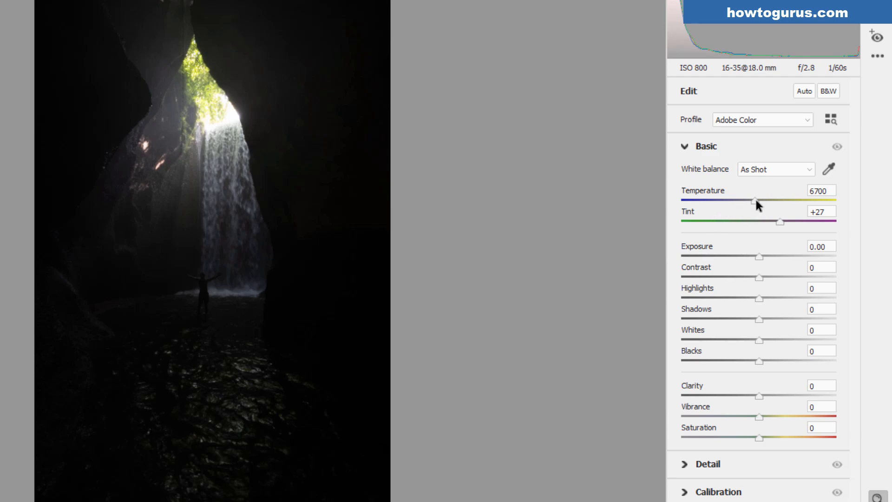
{"action": "left_click_drag", "start_coordinate": [755, 200], "coordinate": [768, 220]}
{"action": "key", "text": "ctrl+z"}
{"action": "key", "text": "ctrl+z"}
{"action": "key", "text": "ctrl+z"}
{"action": "double_click", "coordinate": [781, 213]}
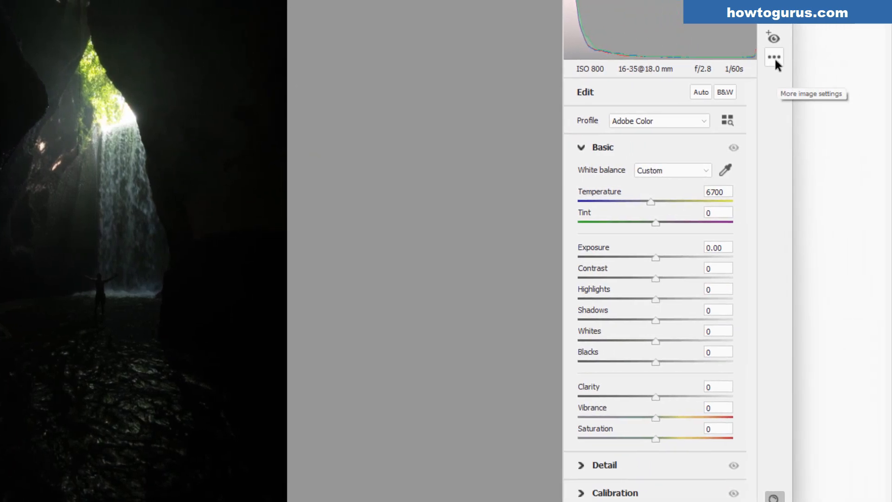
{"action": "left_click", "coordinate": [773, 57]}
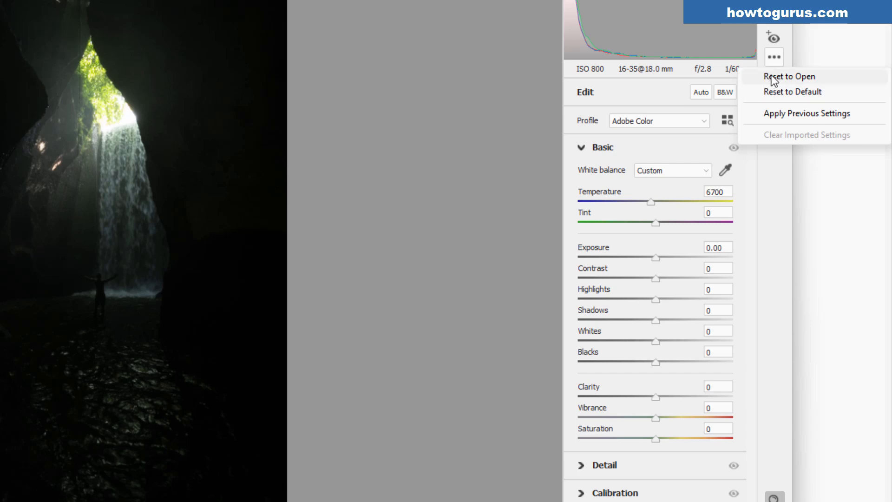
{"action": "left_click", "coordinate": [785, 91]}
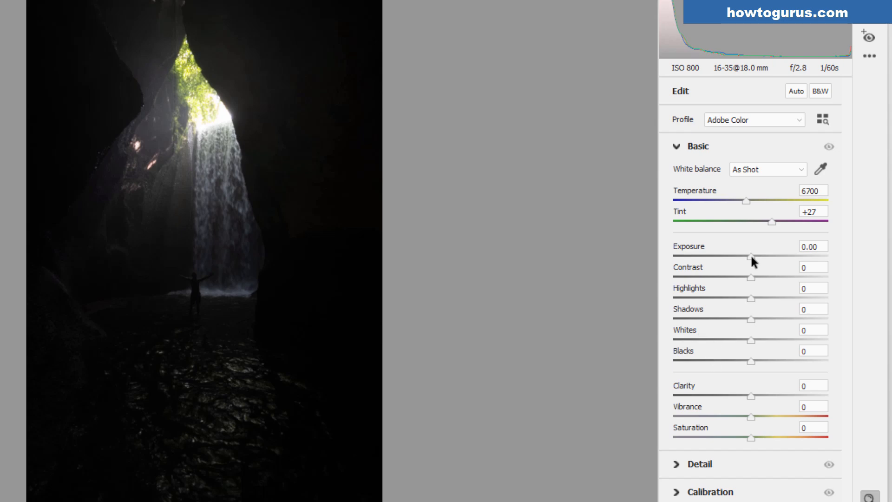
- Raise the photo's exposure to +2.30 and set its contrast to -4
{"action": "left_click_drag", "start_coordinate": [752, 255], "coordinate": [785, 256]}
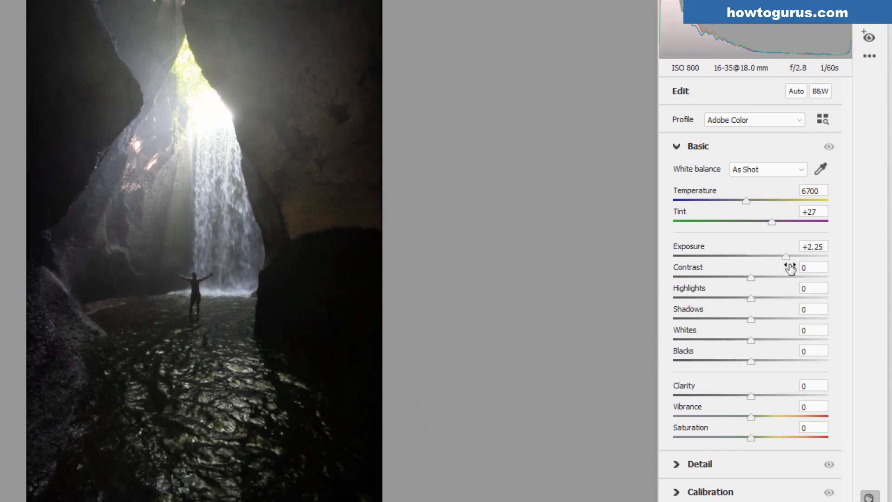
{"action": "left_click_drag", "start_coordinate": [786, 257], "coordinate": [788, 257]}
{"action": "mouse_move", "coordinate": [753, 278]}
{"action": "left_mouse_down"}
{"action": "mouse_move", "coordinate": [774, 276]}
{"action": "mouse_move", "coordinate": [730, 278]}
{"action": "mouse_move", "coordinate": [786, 278]}
{"action": "mouse_move", "coordinate": [698, 279]}
{"action": "mouse_move", "coordinate": [755, 277]}
{"action": "left_mouse_up"}
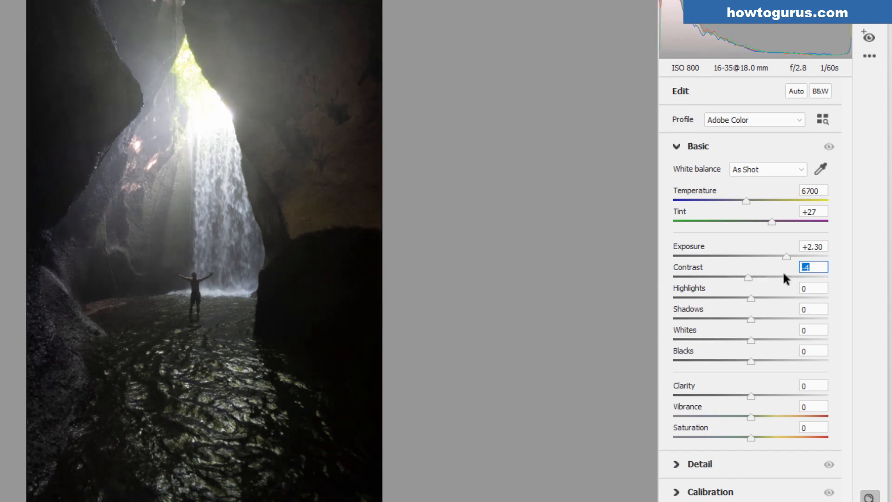
- Set the photo's contrast to 0, lower the highlights to -60 and raise the shadows to +37
{"action": "type", "text": "0"}
{"action": "left_click_drag", "start_coordinate": [751, 297], "coordinate": [719, 305]}
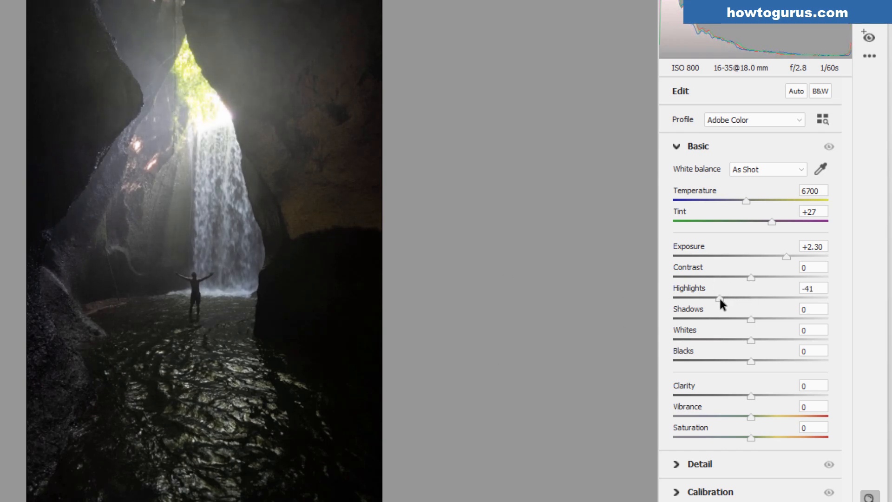
{"action": "mouse_move", "coordinate": [720, 301]}
{"action": "left_mouse_down"}
{"action": "mouse_move", "coordinate": [736, 301]}
{"action": "mouse_move", "coordinate": [704, 300]}
{"action": "left_mouse_up"}
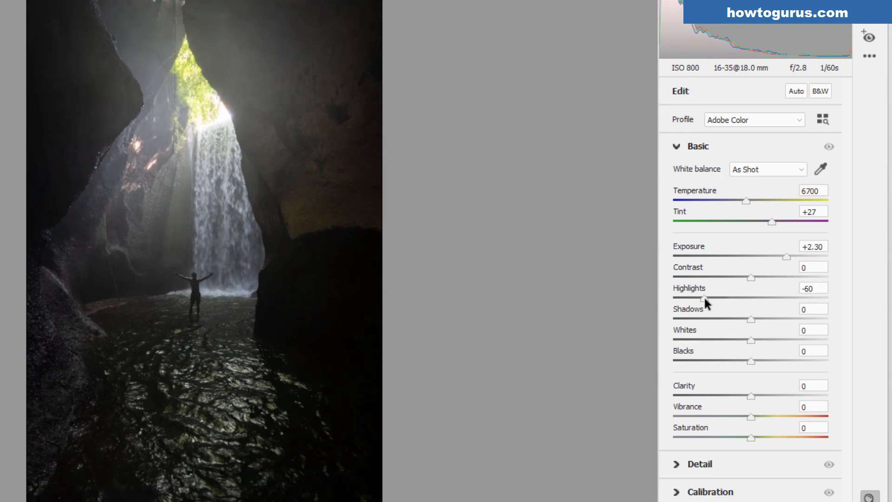
{"action": "left_click_drag", "start_coordinate": [750, 318], "coordinate": [781, 317]}
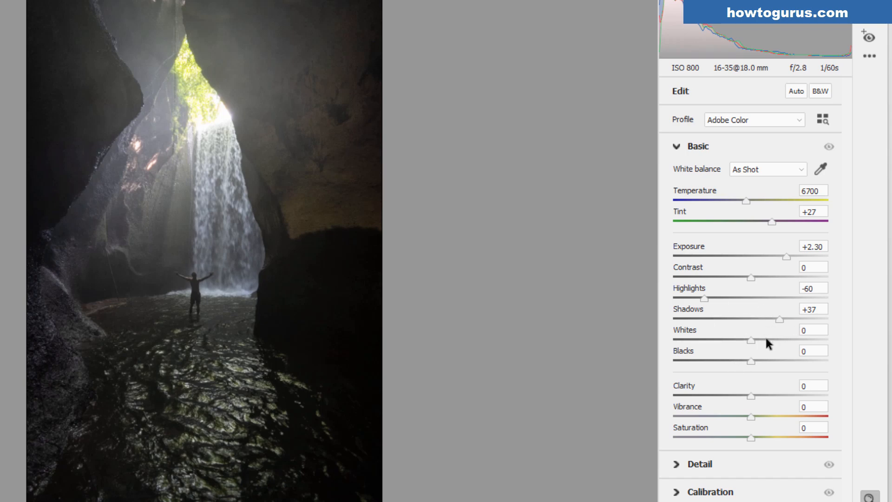
- Refine the tones to whites -1, blacks -19, shadows +61, highlights -44, contrast +33 and exposure +2.65
{"action": "left_click_drag", "start_coordinate": [751, 340], "coordinate": [774, 358]}
{"action": "left_click_drag", "start_coordinate": [718, 360], "coordinate": [750, 338]}
{"action": "mouse_move", "coordinate": [779, 319]}
{"action": "left_mouse_down"}
{"action": "mouse_move", "coordinate": [791, 317]}
{"action": "mouse_move", "coordinate": [767, 321]}
{"action": "mouse_move", "coordinate": [779, 322]}
{"action": "left_mouse_up"}
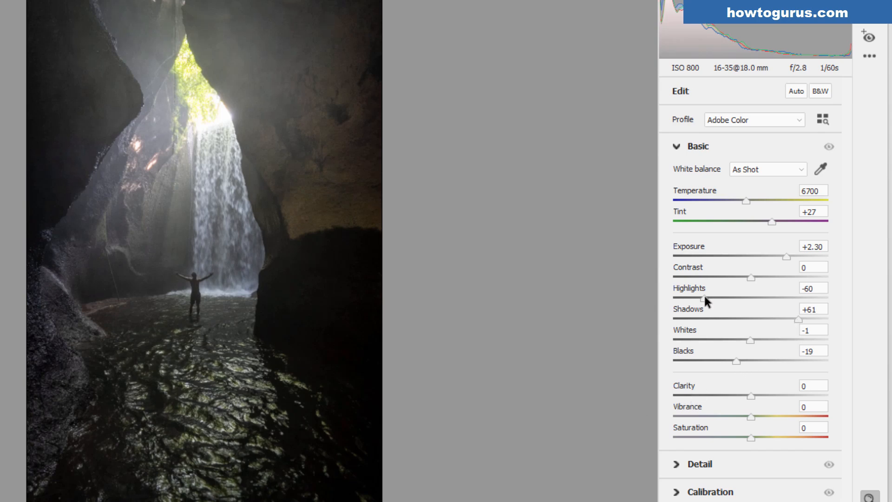
{"action": "left_click_drag", "start_coordinate": [705, 295], "coordinate": [793, 258]}
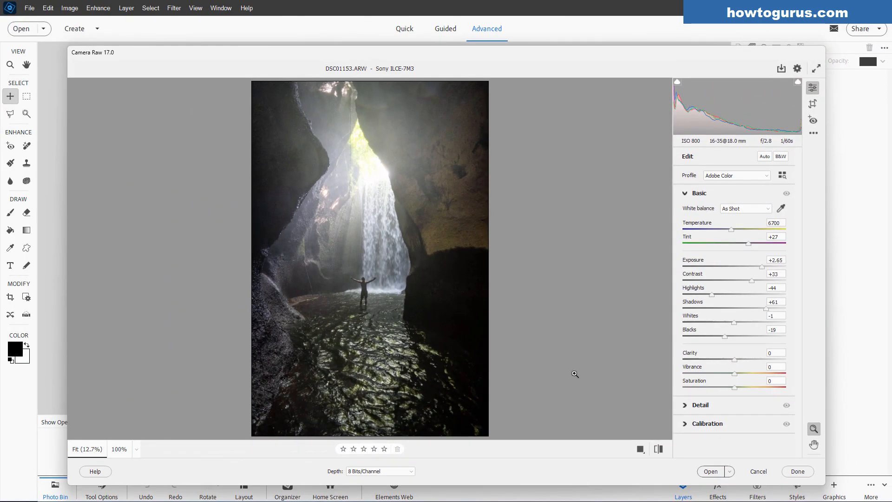
- Compare the edited photo with its default settings by toggling between them several times, ending on the edited version
{"action": "left_click", "coordinate": [659, 449]}
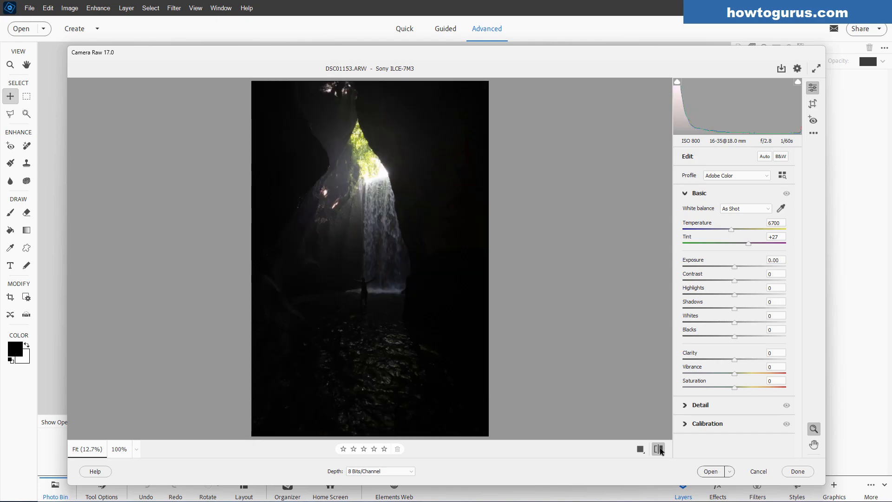
{"action": "left_click", "coordinate": [660, 449]}
{"action": "left_click", "coordinate": [660, 449]}
{"action": "left_click", "coordinate": [659, 449]}
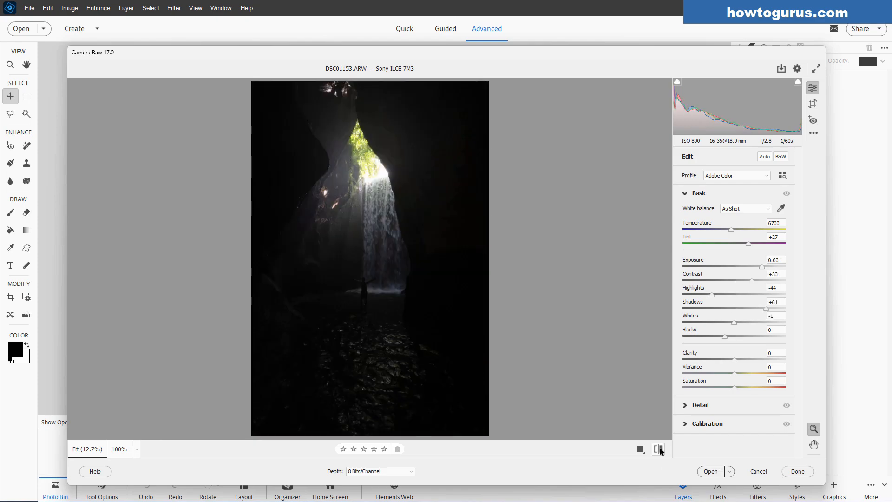
{"action": "left_click", "coordinate": [659, 449]}
{"action": "left_click", "coordinate": [659, 449]}
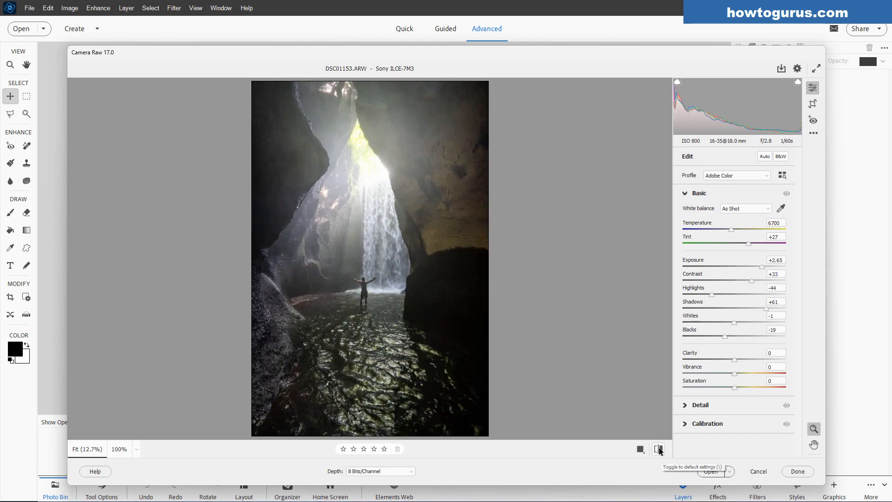
- Cycle through the before/after comparison layouts, including the split ones, and finish with the two full images side by side
{"action": "left_click", "coordinate": [641, 448]}
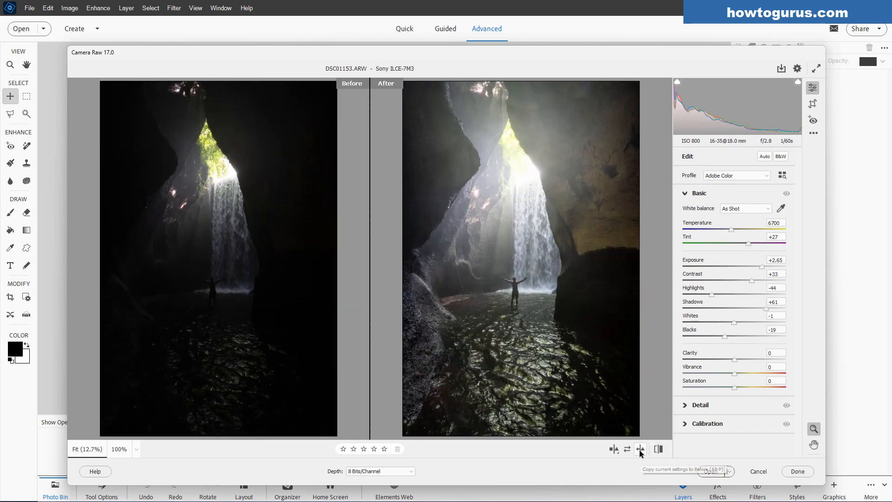
{"action": "left_click", "coordinate": [613, 449]}
{"action": "left_click", "coordinate": [614, 450]}
{"action": "left_click", "coordinate": [613, 449]}
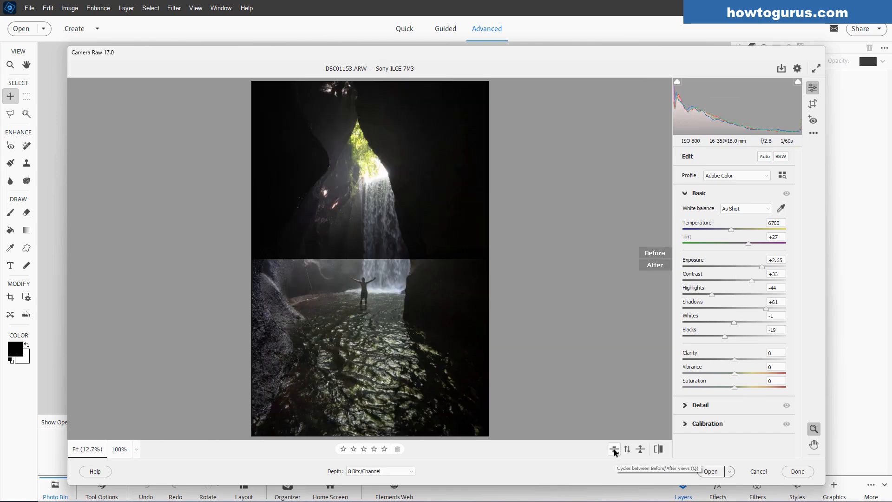
{"action": "left_click", "coordinate": [613, 449]}
{"action": "left_click", "coordinate": [614, 449]}
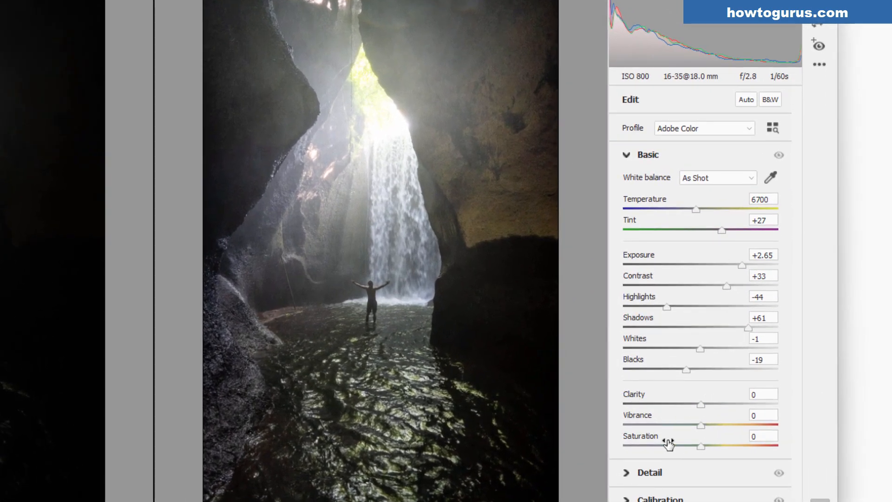
- Set clarity to +15 and vibrance to +32, and adjust shadows to +54, whites to +14 and blacks to -35
{"action": "left_click_drag", "start_coordinate": [701, 404], "coordinate": [712, 420]}
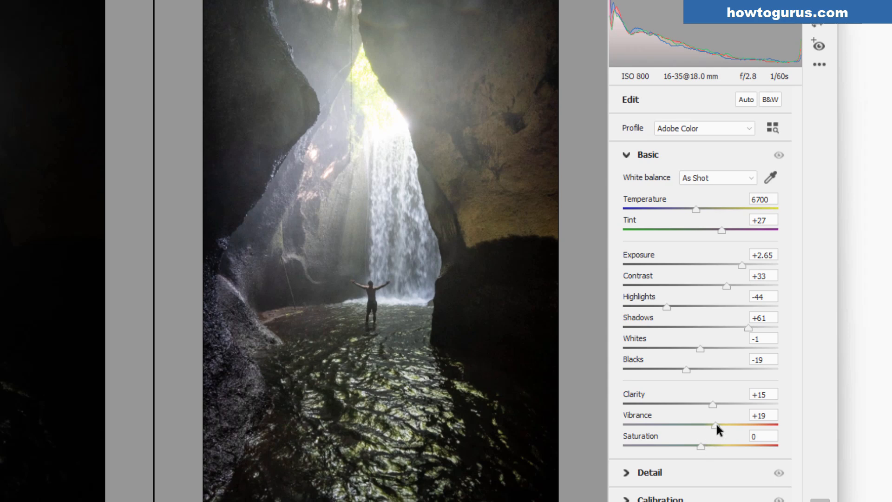
{"action": "mouse_move", "coordinate": [715, 422]}
{"action": "left_mouse_down"}
{"action": "mouse_move", "coordinate": [729, 419]}
{"action": "mouse_move", "coordinate": [717, 417]}
{"action": "mouse_move", "coordinate": [723, 444]}
{"action": "mouse_move", "coordinate": [664, 445]}
{"action": "mouse_move", "coordinate": [703, 447]}
{"action": "mouse_move", "coordinate": [739, 425]}
{"action": "mouse_move", "coordinate": [714, 424]}
{"action": "mouse_move", "coordinate": [738, 424]}
{"action": "mouse_move", "coordinate": [725, 424]}
{"action": "left_mouse_up"}
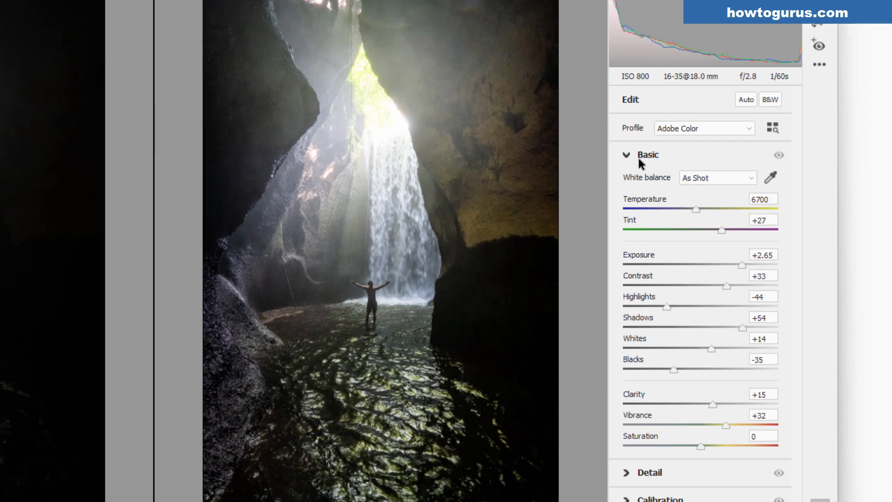
- Collapse the Basic settings, toggle the default settings for comparison, and cycle the before/after views back to the single image
{"action": "left_click", "coordinate": [670, 161]}
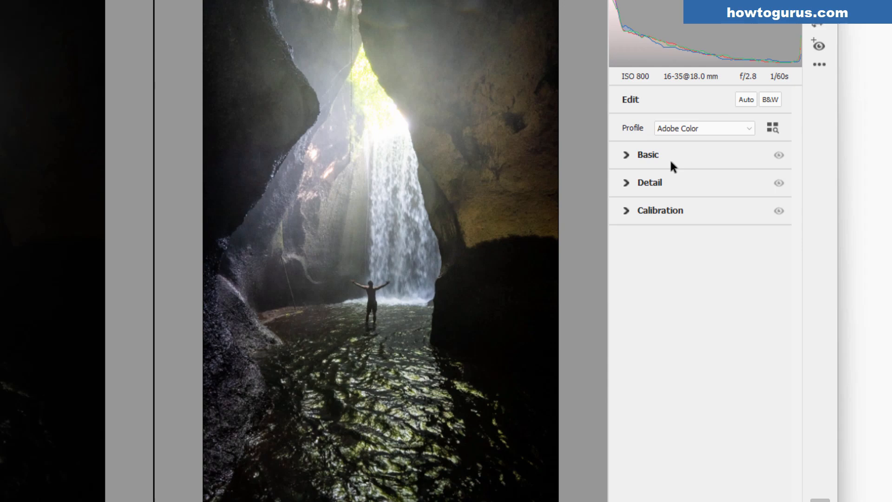
{"action": "key", "text": "backslash"}
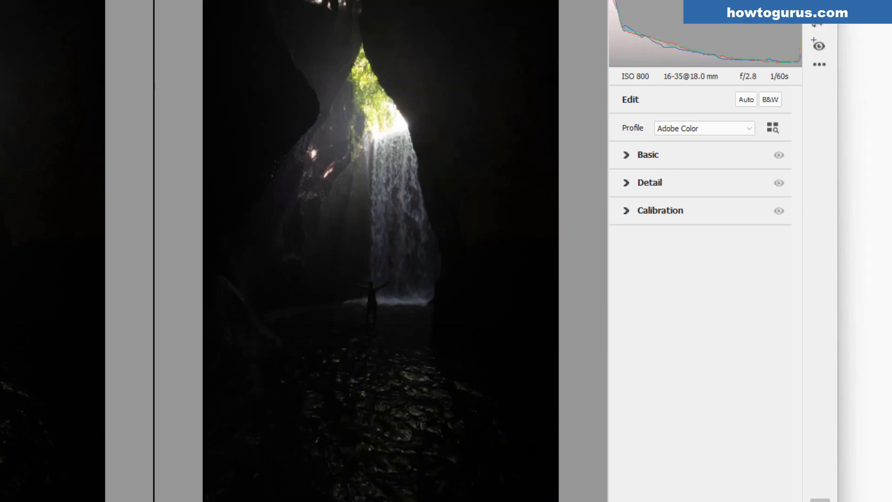
{"action": "key", "text": "backslash"}
{"action": "key", "text": "q"}
{"action": "key", "text": "q"}
{"action": "key", "text": "q"}
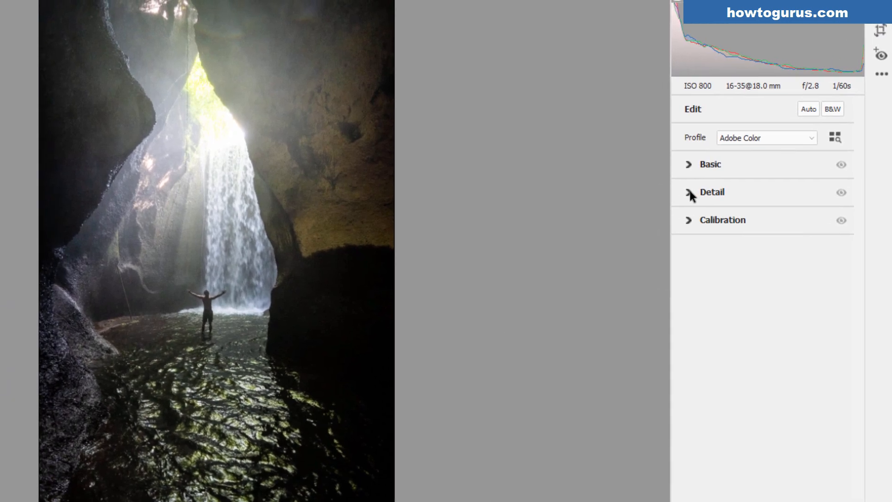
- In the Detail settings, set color noise reduction to 33, noise reduction to 12 and sharpening to 57
{"action": "left_click", "coordinate": [627, 180]}
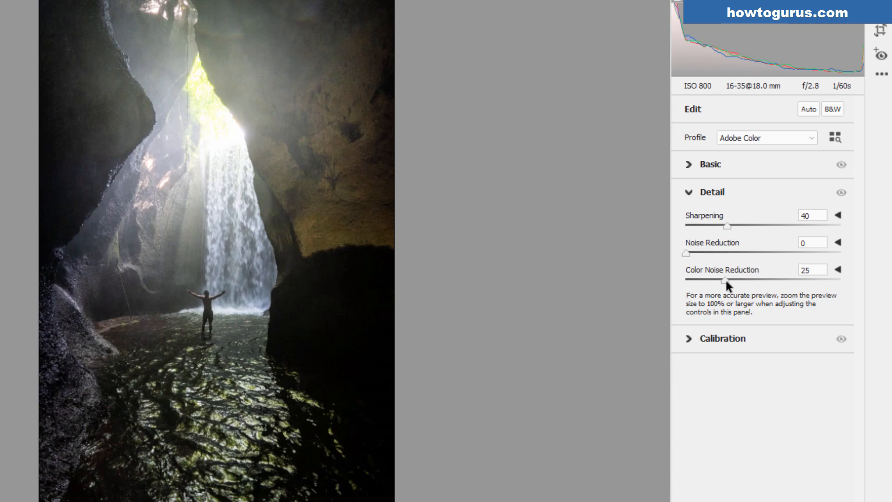
{"action": "mouse_move", "coordinate": [725, 278]}
{"action": "left_mouse_down"}
{"action": "mouse_move", "coordinate": [740, 280]}
{"action": "mouse_move", "coordinate": [721, 281]}
{"action": "left_mouse_up"}
{"action": "left_click_drag", "start_coordinate": [695, 252], "coordinate": [704, 256]}
{"action": "left_click_drag", "start_coordinate": [727, 225], "coordinate": [745, 226]}
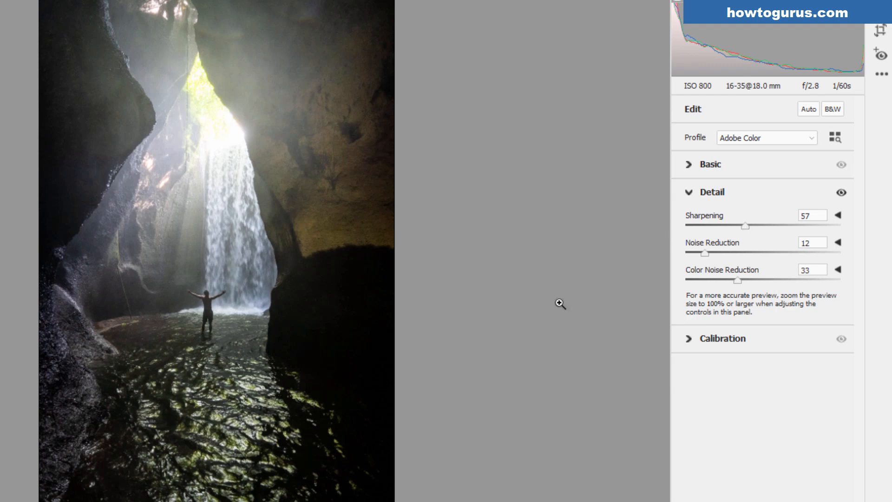
- Return sharpening to 40 and examine the additional options for sharpening, noise reduction and color noise reduction
{"action": "left_click", "coordinate": [838, 215]}
{"action": "left_click", "coordinate": [838, 217]}
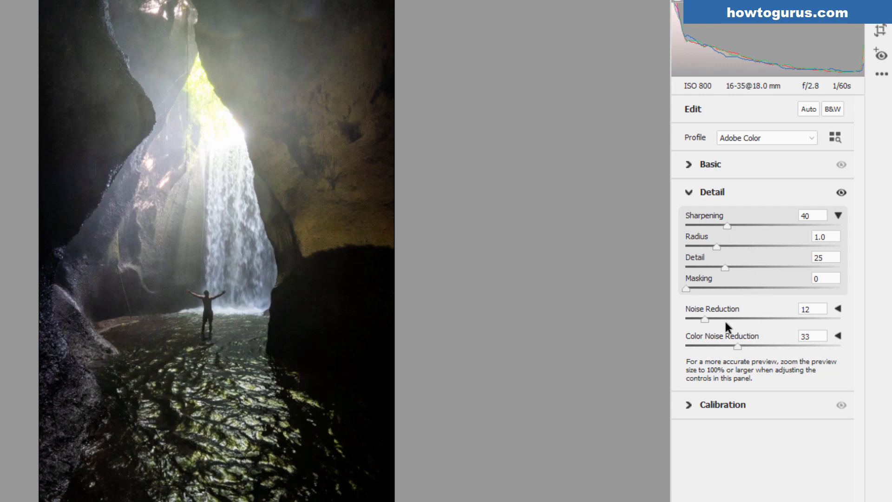
{"action": "left_click", "coordinate": [838, 215]}
{"action": "left_click", "coordinate": [838, 243]}
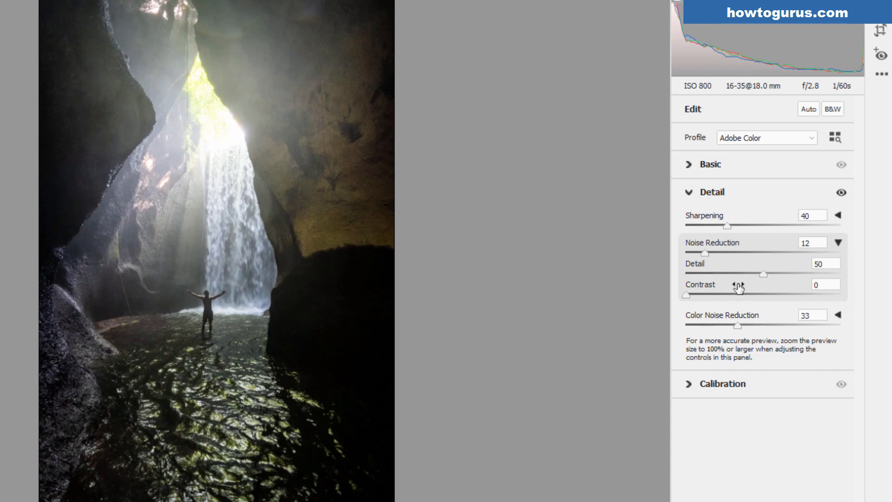
{"action": "left_click", "coordinate": [838, 243]}
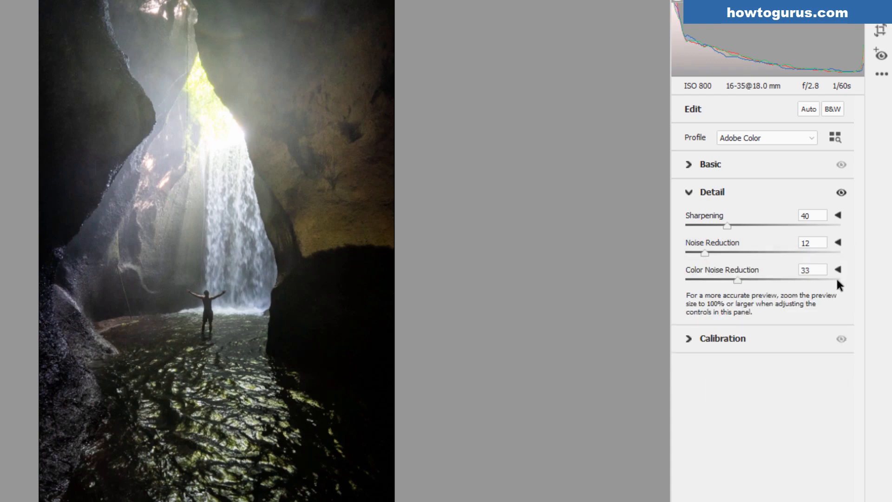
{"action": "left_click", "coordinate": [838, 269]}
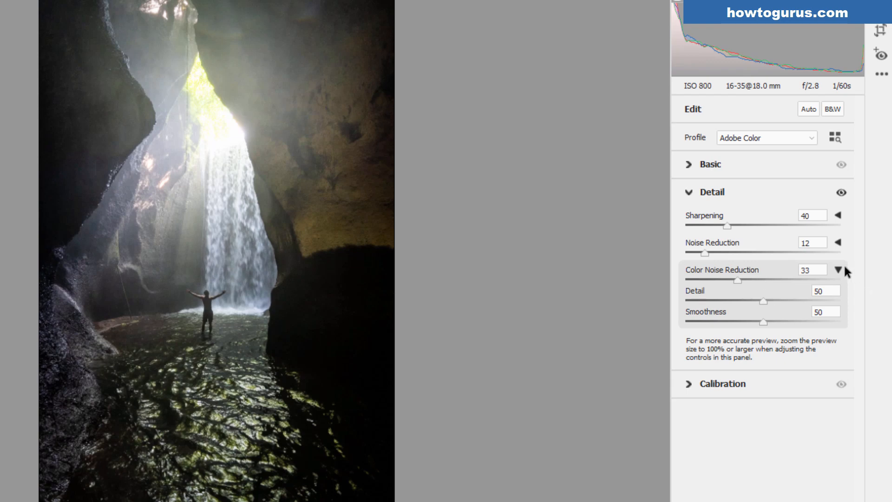
{"action": "left_click", "coordinate": [838, 269]}
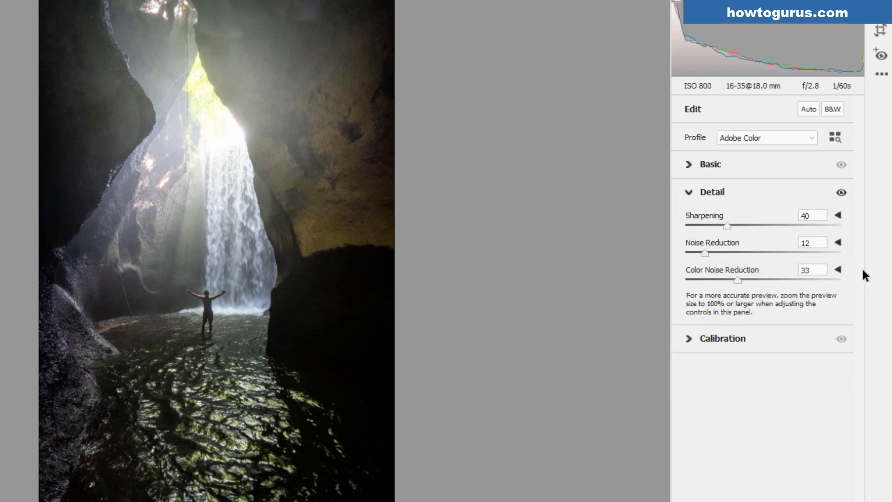
- Examine the process versions offered in the Calibration settings, keep Version 6 (Current) and collapse the section
{"action": "left_click", "coordinate": [689, 338]}
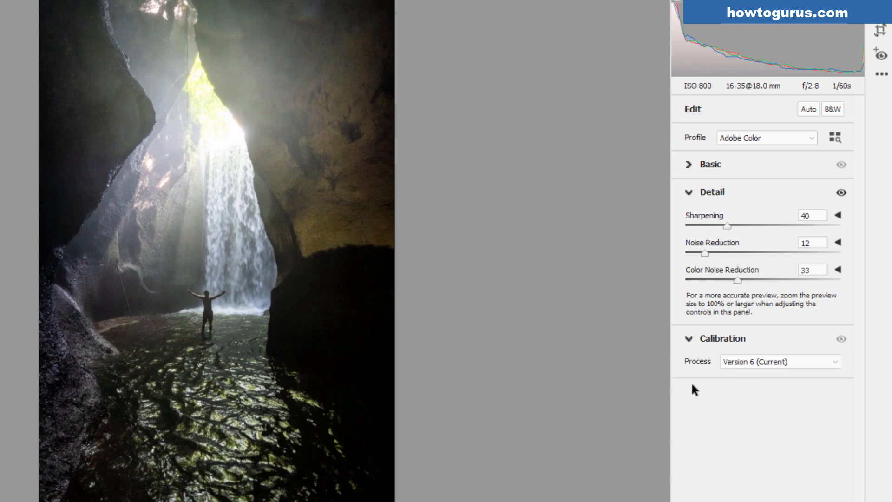
{"action": "left_click", "coordinate": [834, 363]}
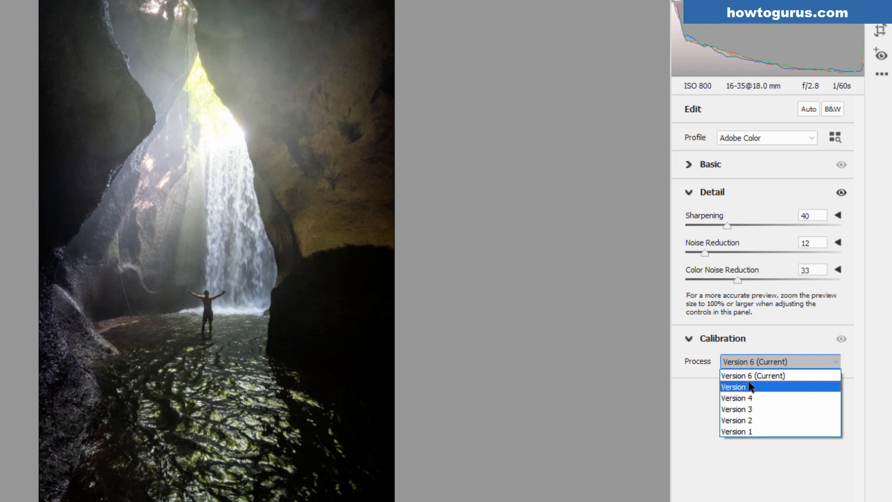
{"action": "left_click", "coordinate": [764, 363]}
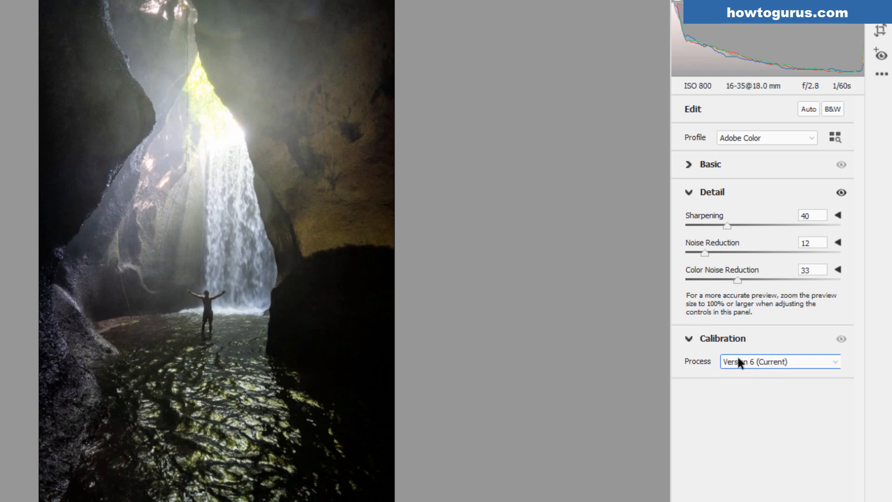
{"action": "left_click", "coordinate": [689, 338]}
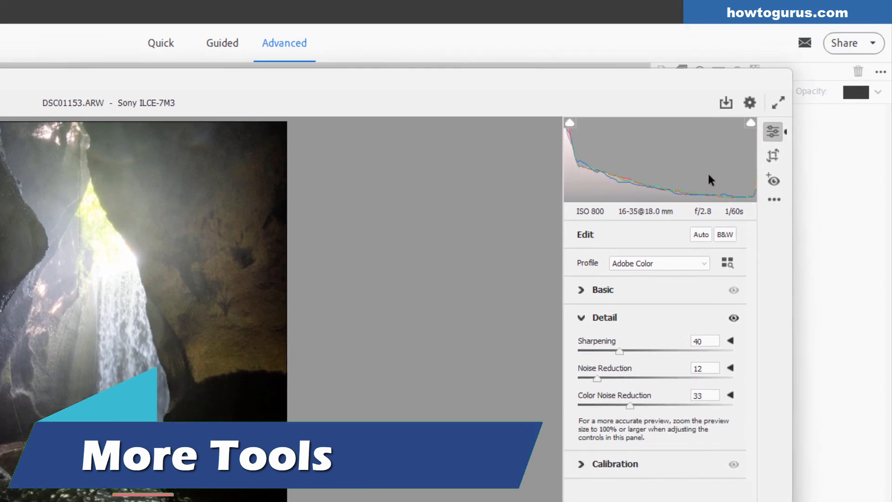
- Examine the Crop tool, the Red Eye tool and the additional image options, and return to the edit settings
{"action": "left_click", "coordinate": [770, 156]}
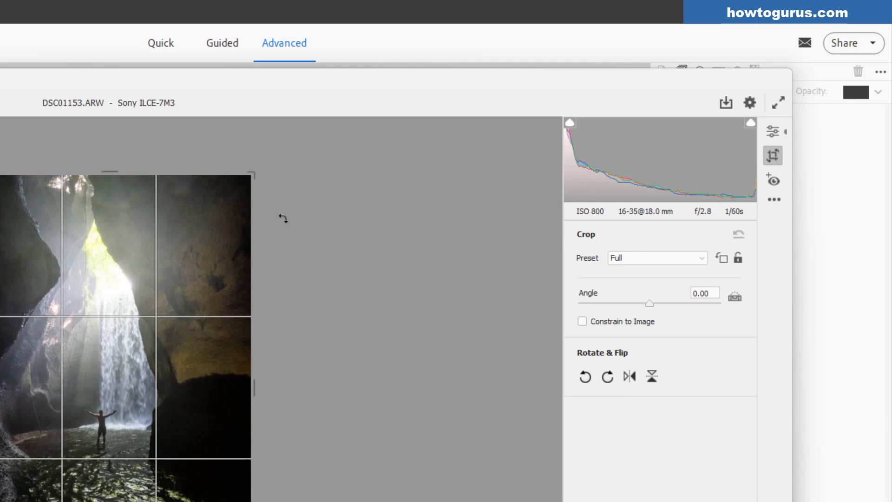
{"action": "left_click", "coordinate": [774, 180]}
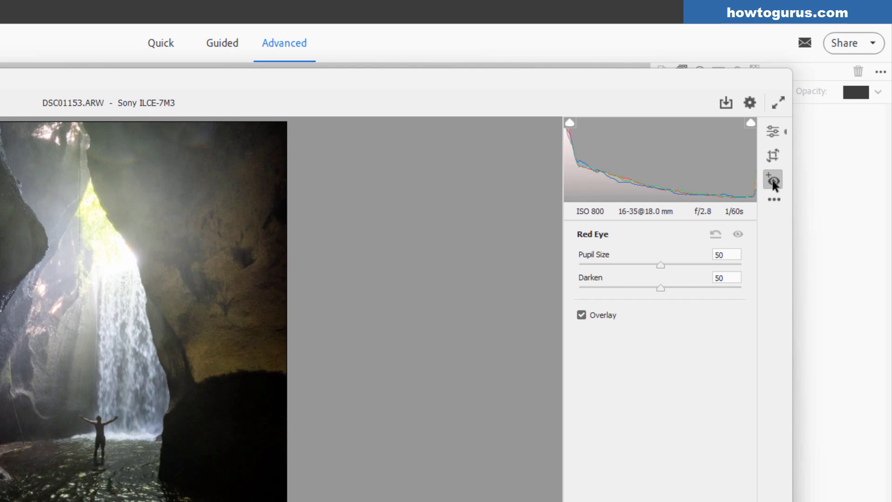
{"action": "left_click", "coordinate": [774, 200]}
{"action": "left_click", "coordinate": [773, 132]}
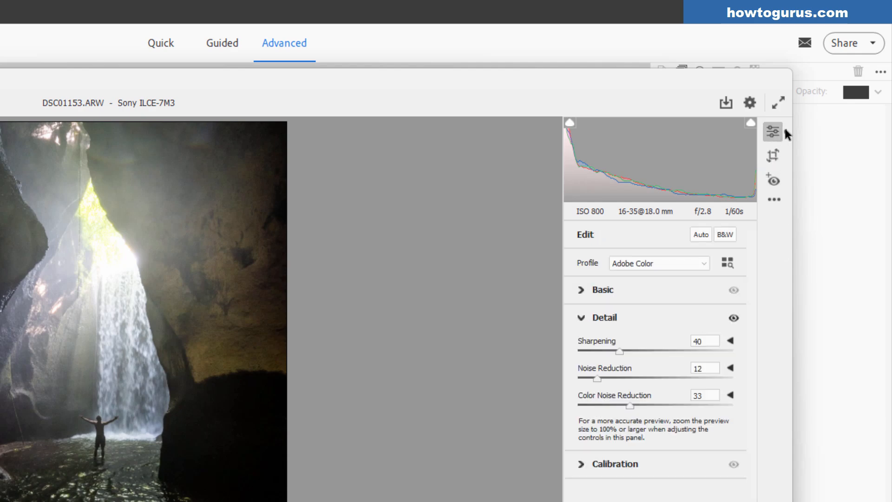
- Open the Camera Raw preferences, examine the raw default settings choices and keep Adobe Default
{"action": "left_click", "coordinate": [749, 102]}
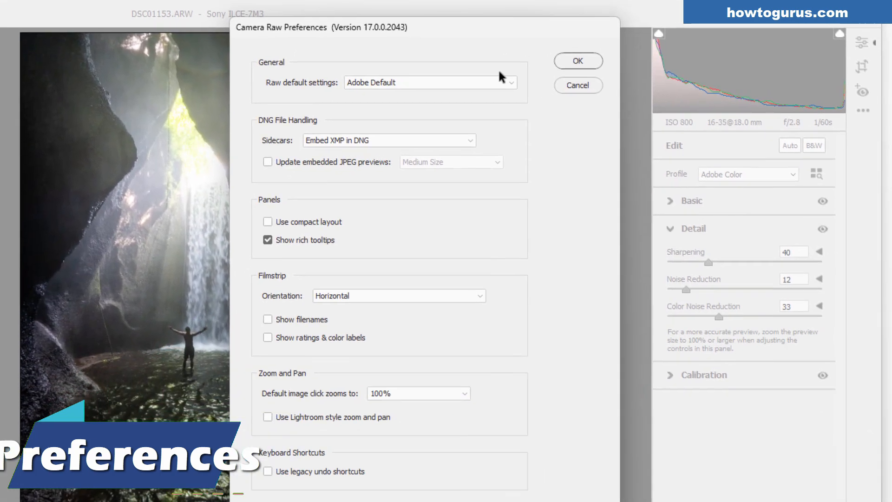
{"action": "left_click", "coordinate": [416, 78]}
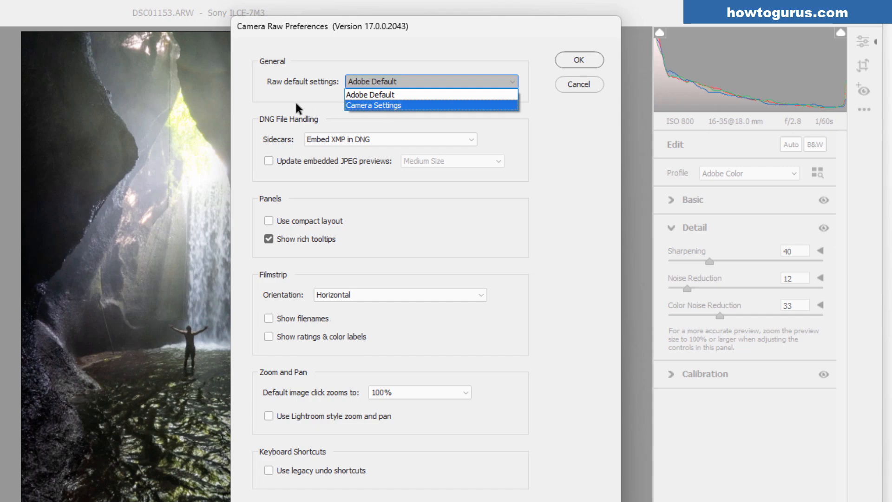
{"action": "left_click", "coordinate": [392, 93]}
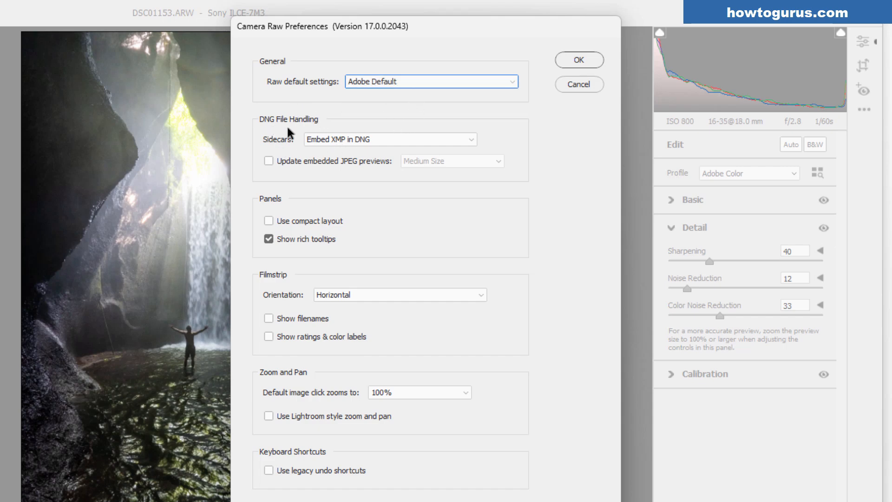
- Try the DNG sidecar options and turn on updating embedded JPEG previews at Full Size
{"action": "left_click", "coordinate": [467, 140]}
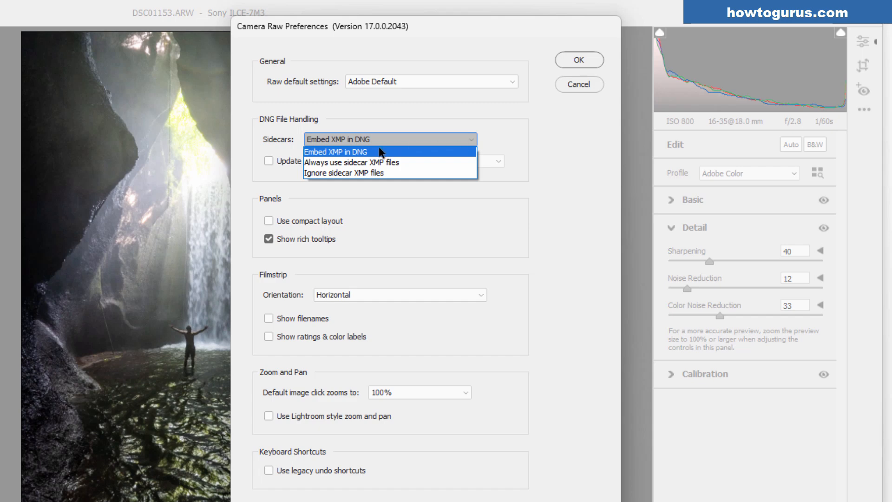
{"action": "left_click", "coordinate": [400, 162]}
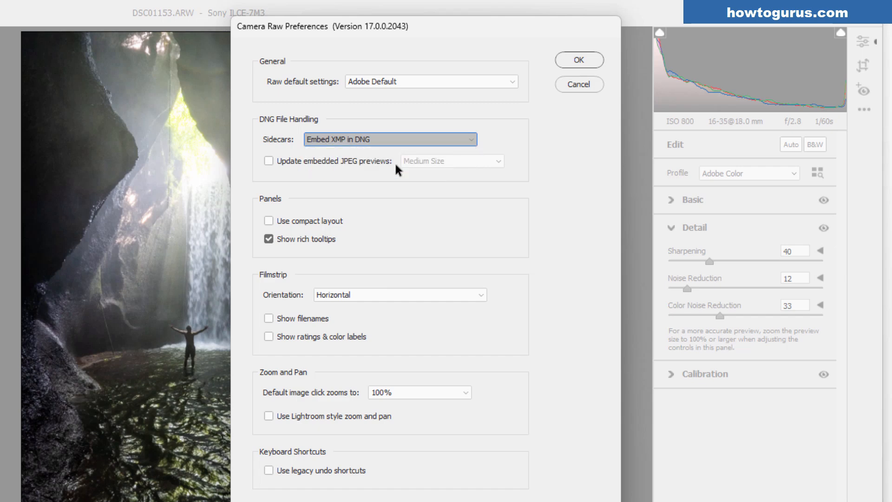
{"action": "left_click", "coordinate": [336, 141]}
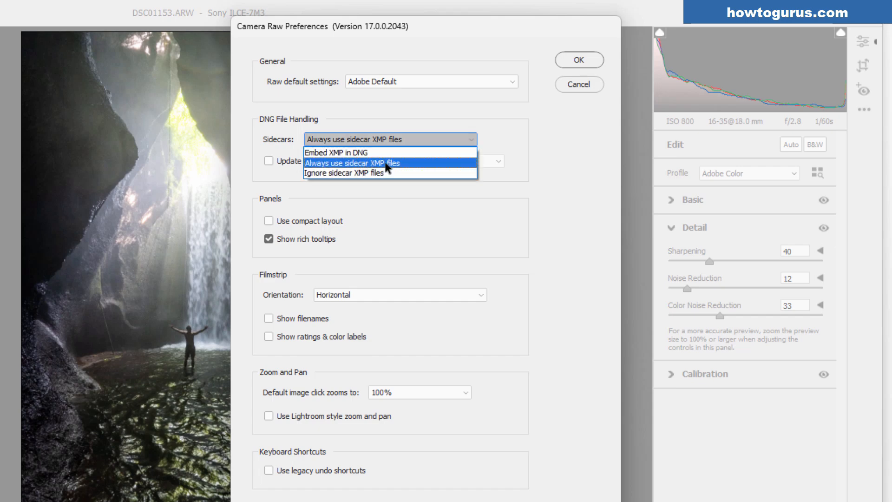
{"action": "left_click", "coordinate": [360, 171]}
{"action": "left_click", "coordinate": [322, 162]}
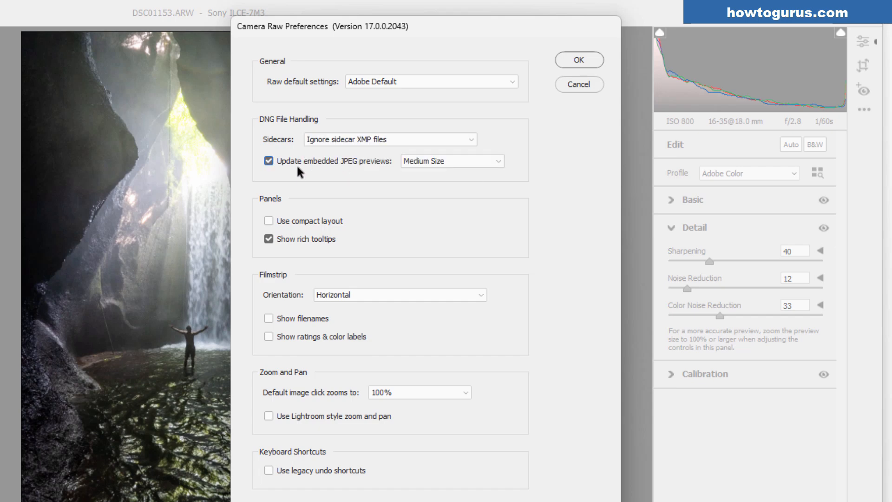
{"action": "left_click", "coordinate": [446, 161]}
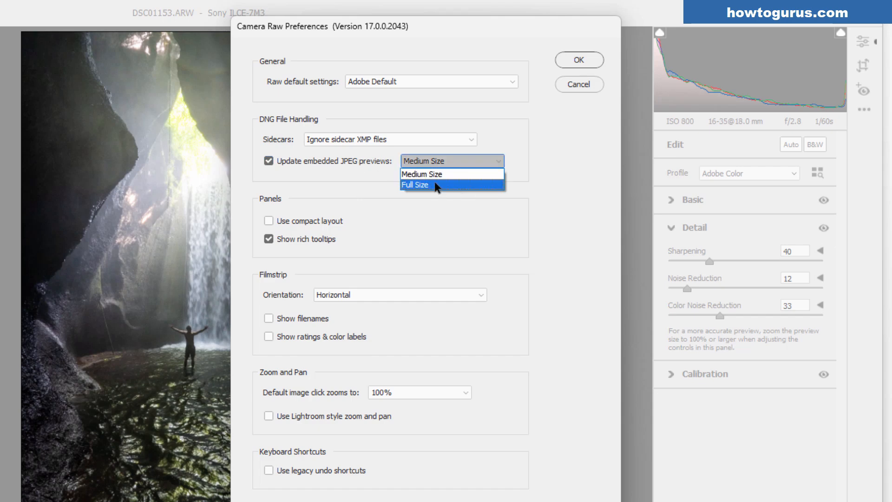
{"action": "left_click", "coordinate": [436, 185]}
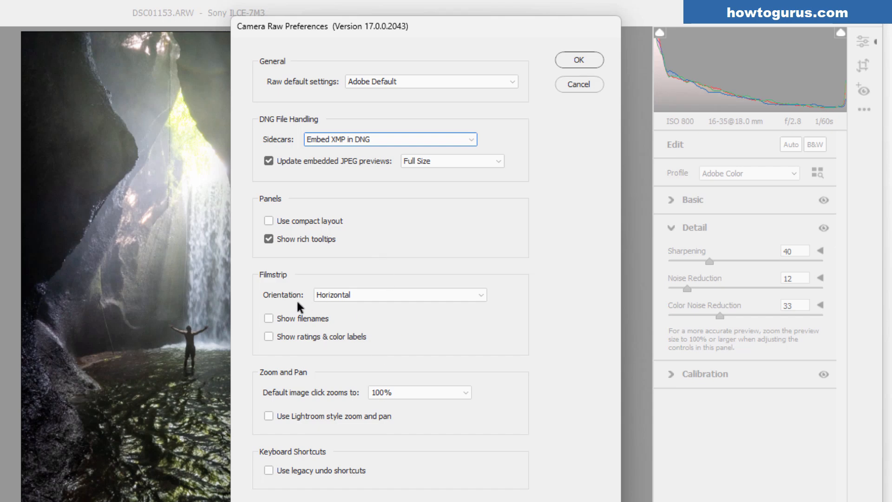
- Examine the filmstrip orientation, Lightroom style zoom and legacy undo shortcut preferences, and leave the preferences without saving changes
{"action": "left_click", "coordinate": [383, 297]}
{"action": "left_click", "coordinate": [384, 299]}
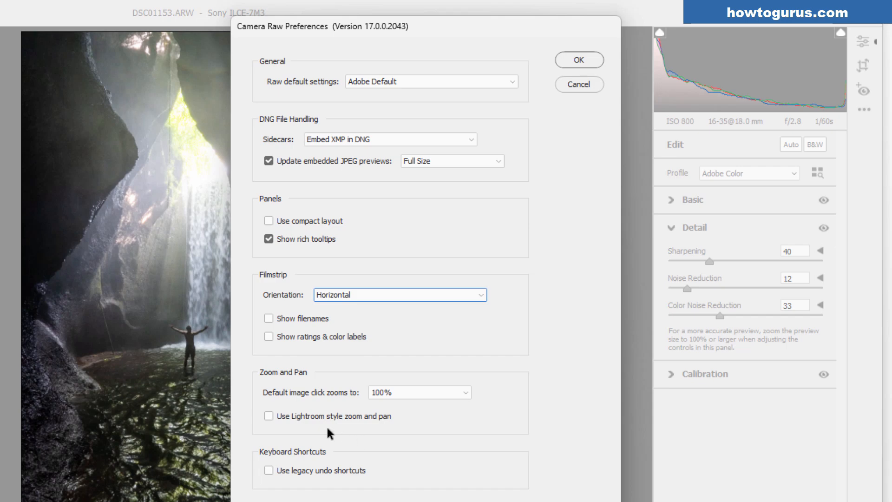
{"action": "left_click", "coordinate": [267, 416]}
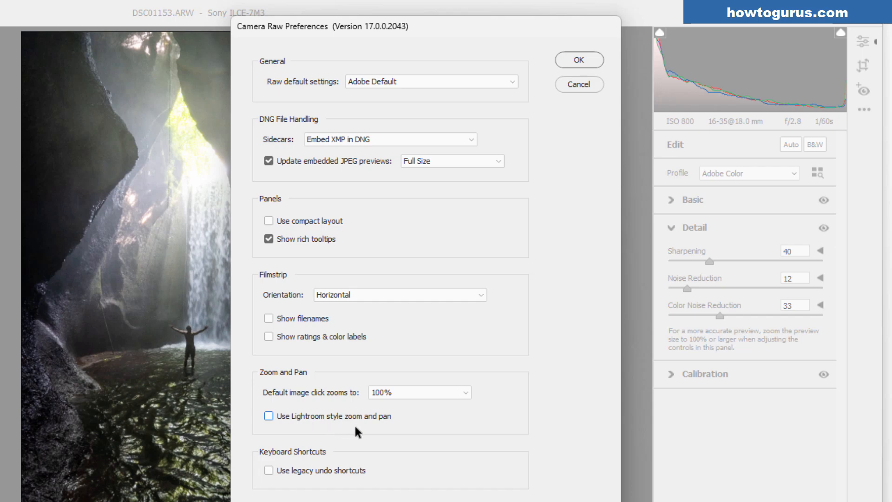
{"action": "left_click", "coordinate": [269, 470]}
{"action": "left_click", "coordinate": [573, 84]}
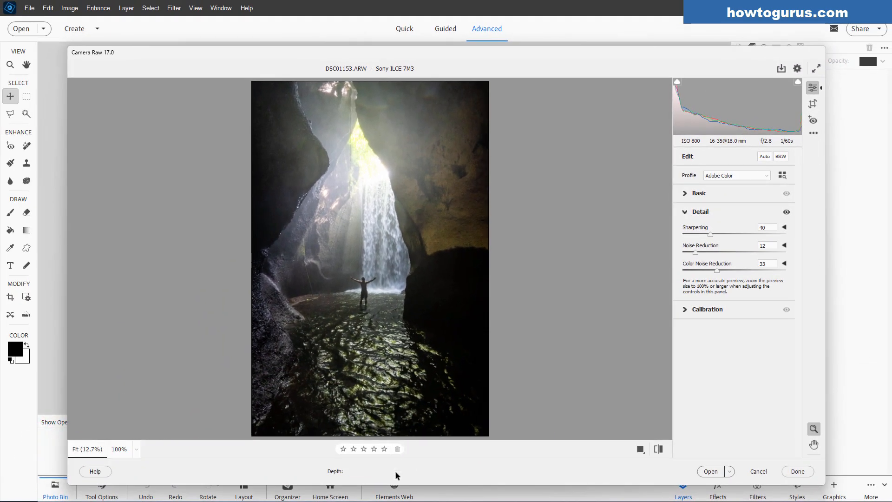
- Set the image's bit depth to 16 Bits/Channel
{"action": "left_click", "coordinate": [385, 483]}
{"action": "left_click", "coordinate": [374, 497]}
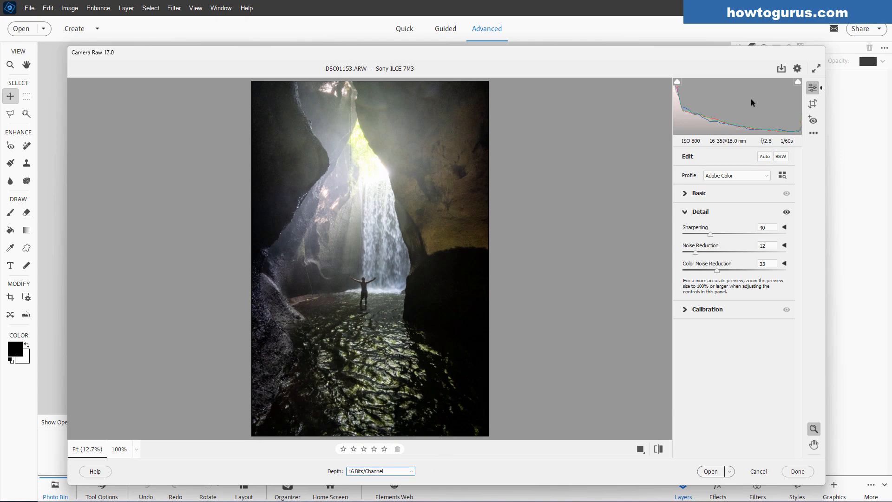
- Open the save options for the raw photo, examine the file naming and extension choices, and keep the .dng extension
{"action": "left_click", "coordinate": [781, 68]}
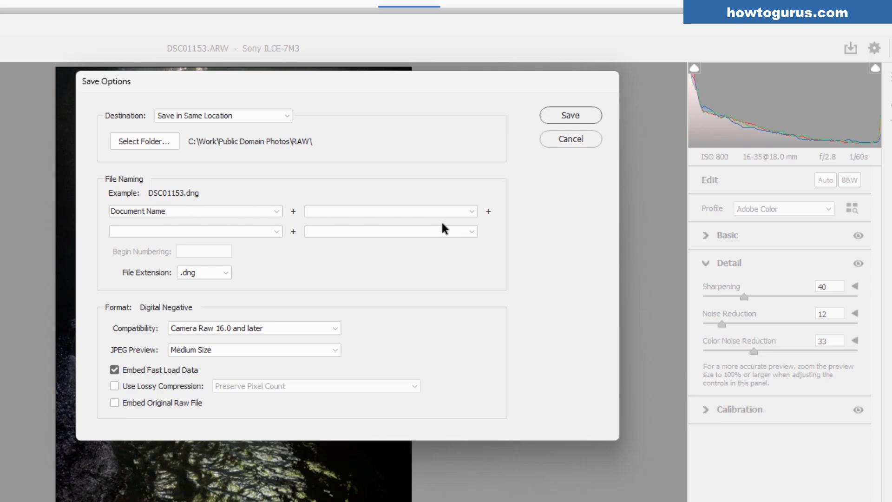
{"action": "left_click", "coordinate": [470, 211]}
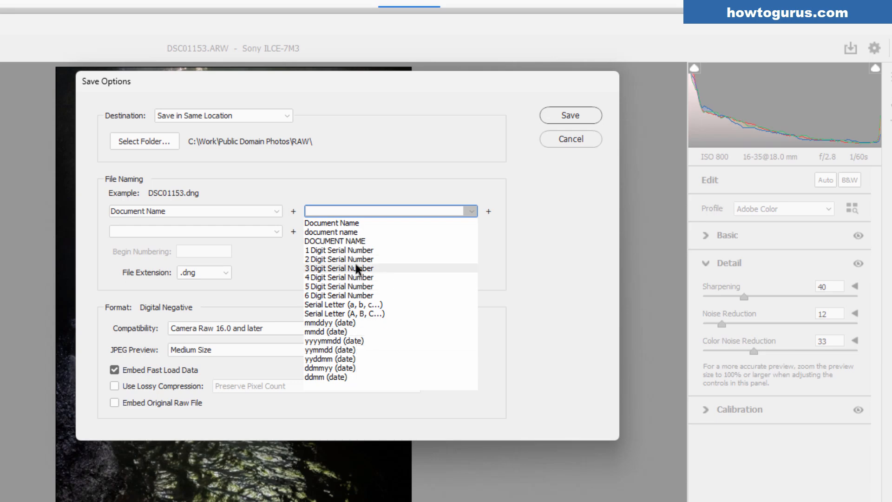
{"action": "left_click", "coordinate": [492, 227]}
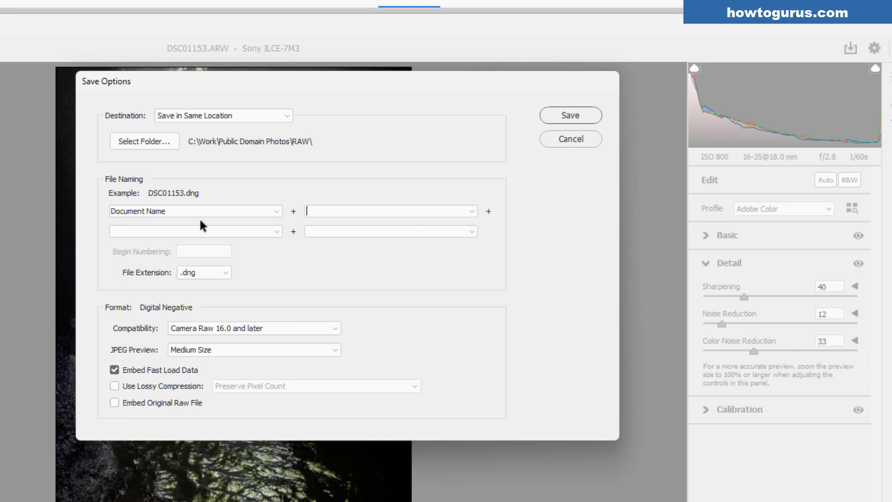
{"action": "left_click", "coordinate": [220, 273]}
{"action": "left_click", "coordinate": [226, 273]}
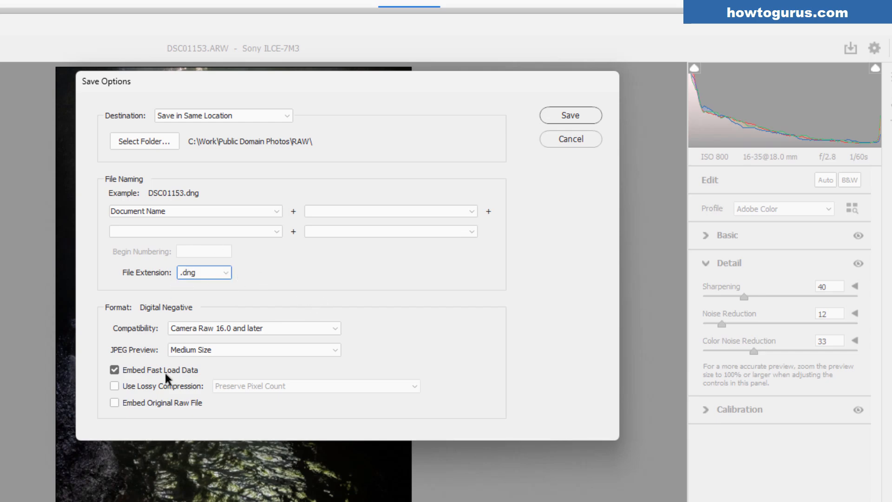
- Try a Full Size JPEG preview, return it to Medium Size and save the photo as a DNG in the same location
{"action": "left_click", "coordinate": [216, 350]}
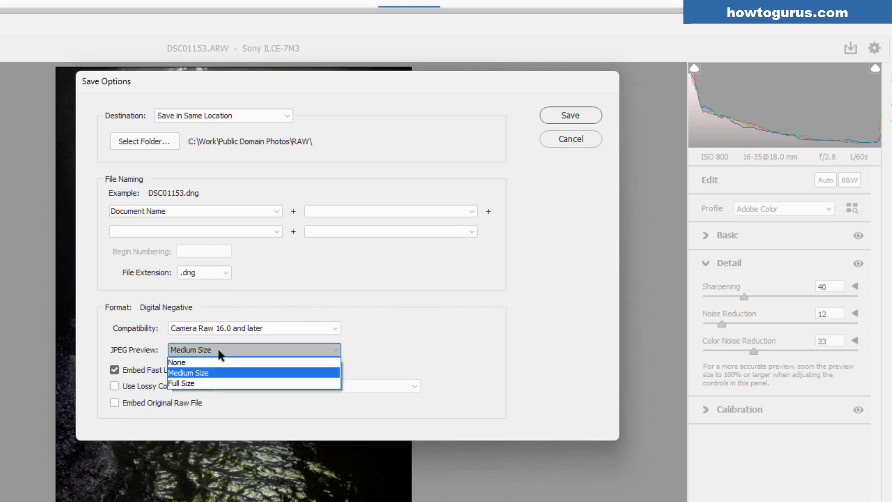
{"action": "left_click", "coordinate": [210, 383]}
{"action": "left_click", "coordinate": [214, 348]}
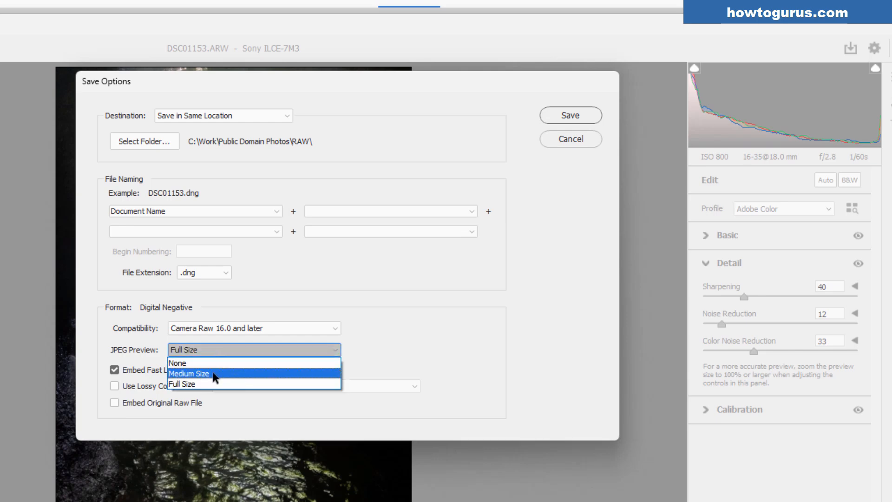
{"action": "left_click", "coordinate": [210, 372]}
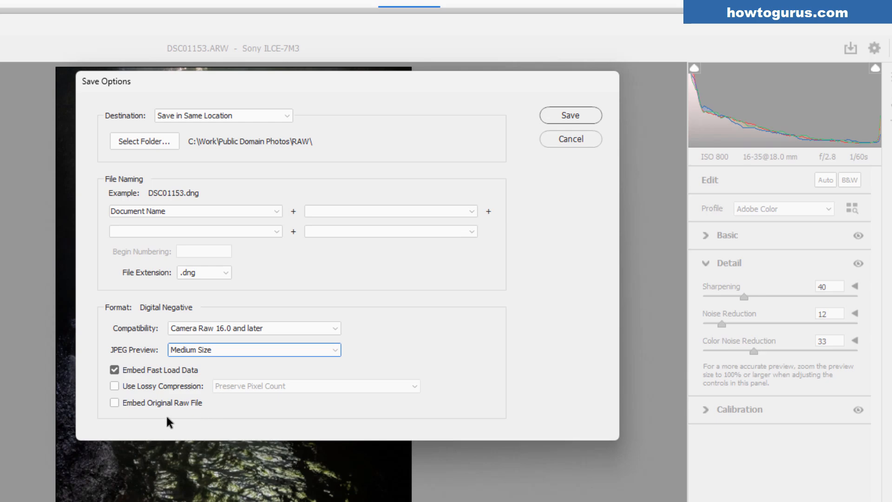
{"action": "left_click", "coordinate": [568, 119]}
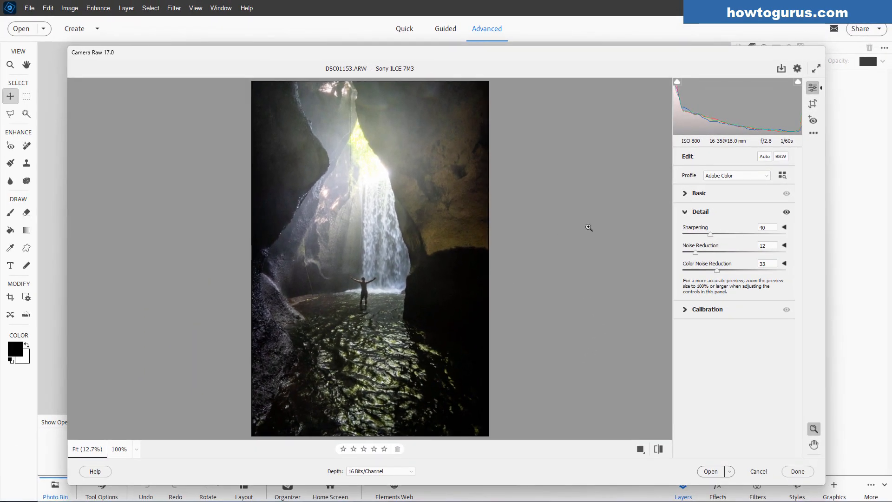
- Move the Camera Raw window slightly and open the adjusted photo in the main editor
{"action": "mouse_move", "coordinate": [524, 54]}
{"action": "left_mouse_down"}
{"action": "mouse_move", "coordinate": [321, 112]}
{"action": "mouse_move", "coordinate": [530, 44]}
{"action": "left_mouse_up"}
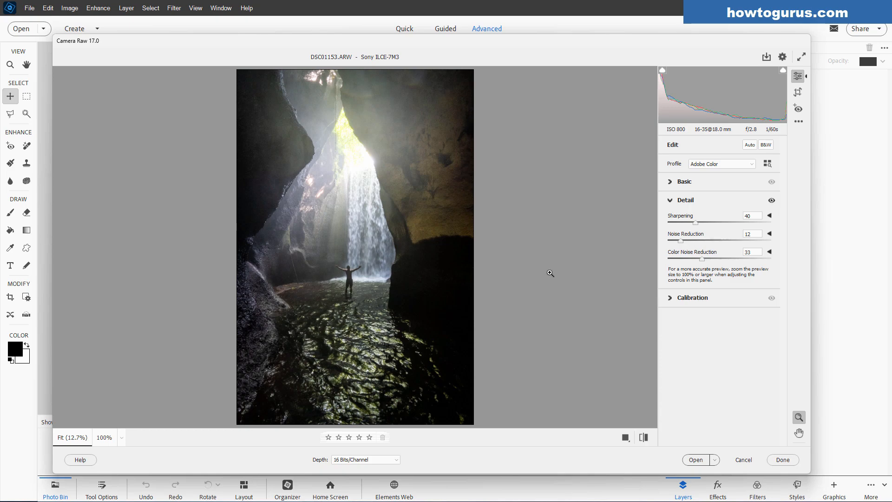
{"action": "left_click", "coordinate": [694, 459]}
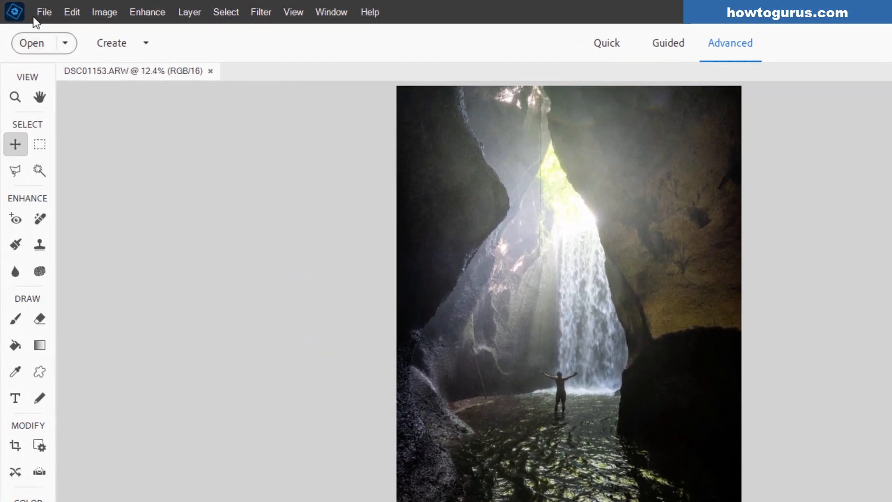
- Start saving the opened photo as DSC01153.psd in Photoshop format and bring the save settings into view
{"action": "left_click", "coordinate": [35, 16]}
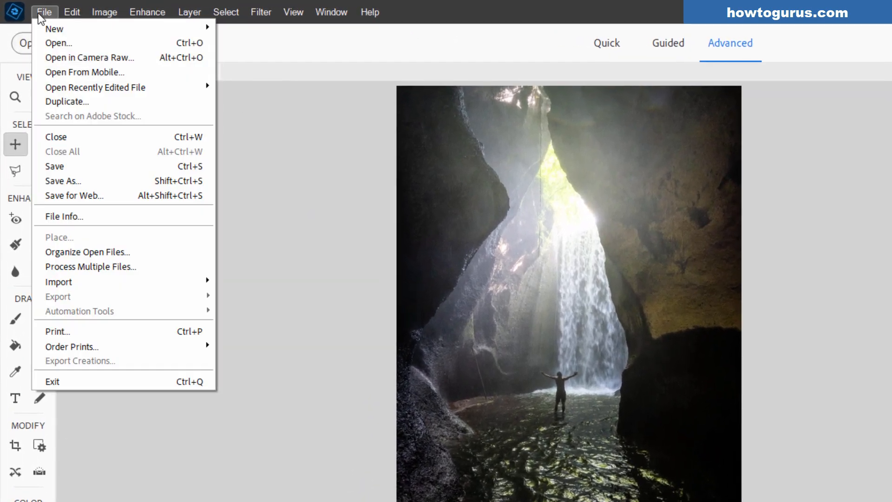
{"action": "left_click", "coordinate": [81, 171]}
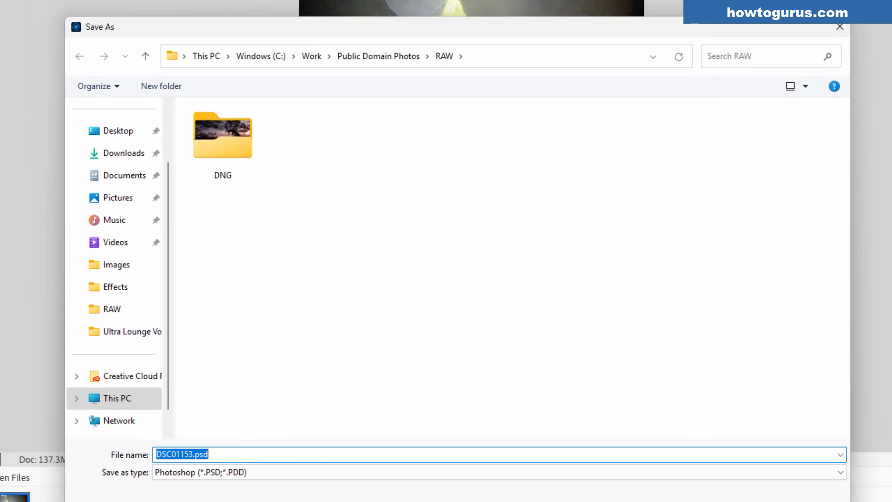
{"action": "left_click_drag", "start_coordinate": [339, 24], "coordinate": [337, 0]}
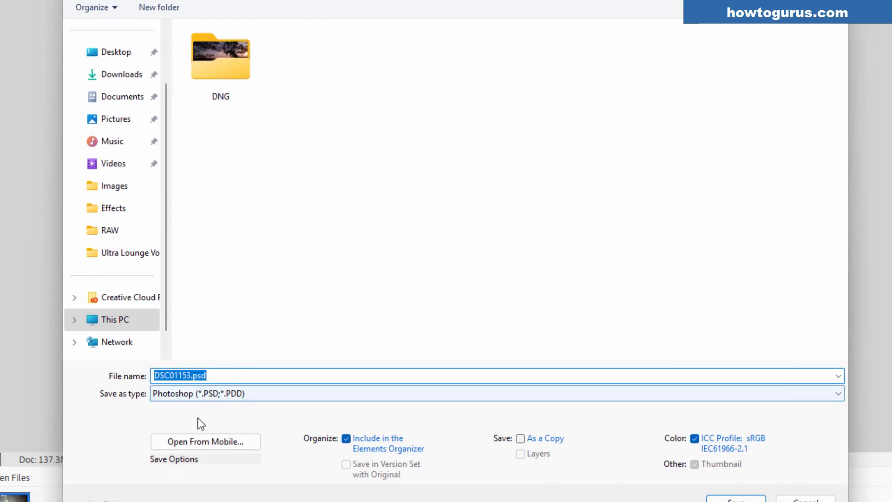